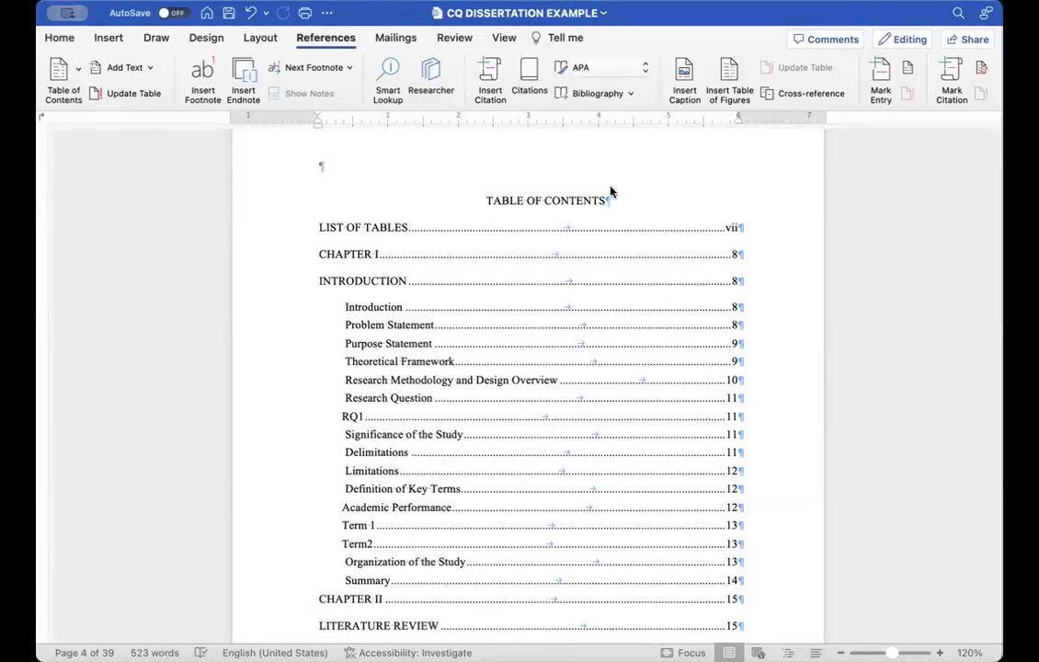
- Select the whole table of contents in the CQ DISSERTATION EXAMPLE document
scroll(604, 207, "up", 2)
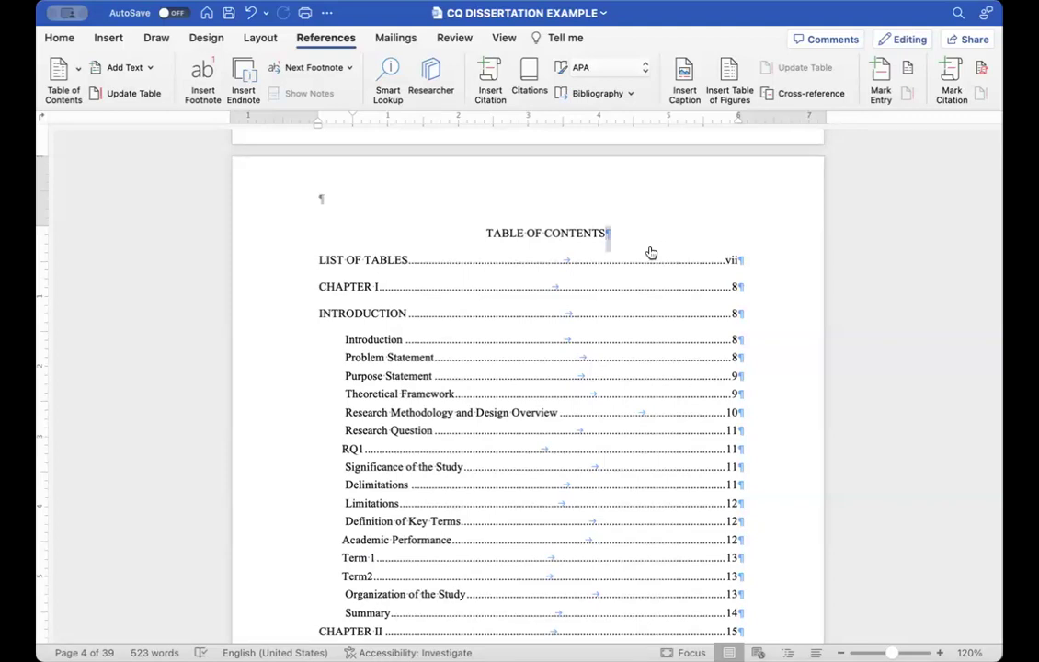
key("shift+super+End")
scroll(650, 252, "up", 5)
scroll(650, 252, "up", 15)
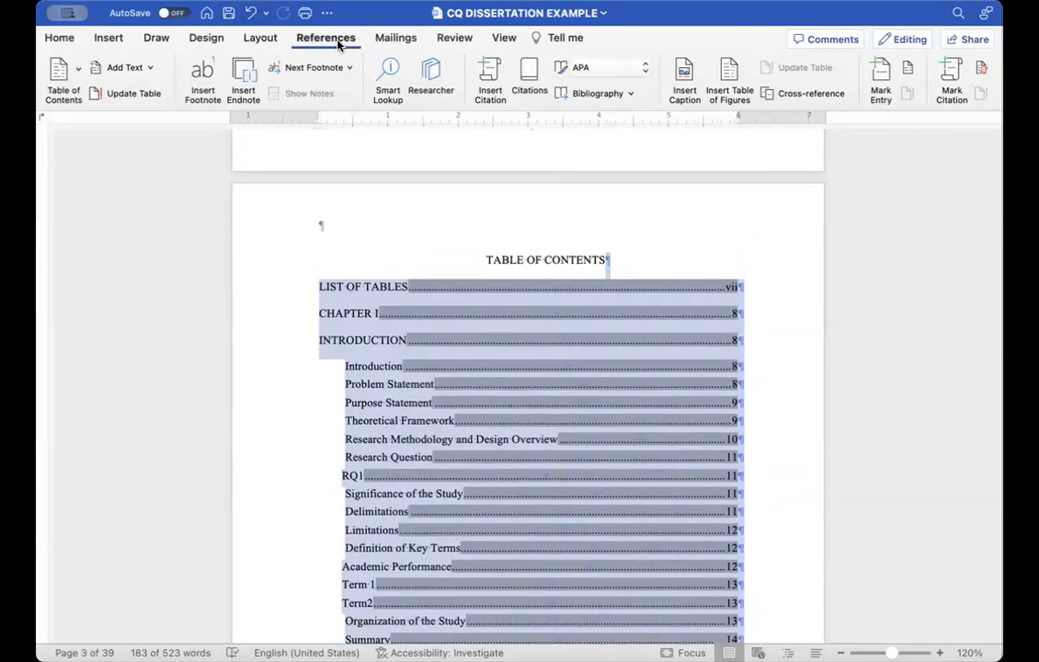
- Update the entire table of contents so all entries re-lay flush left with double spacing
left_click(120, 94)
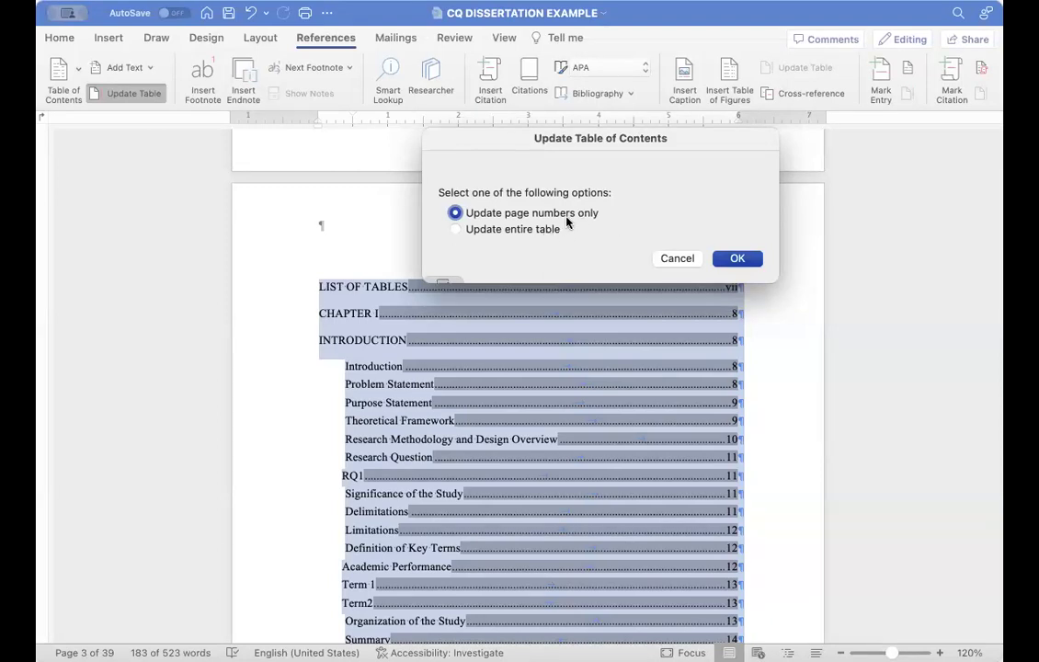
left_click(674, 261)
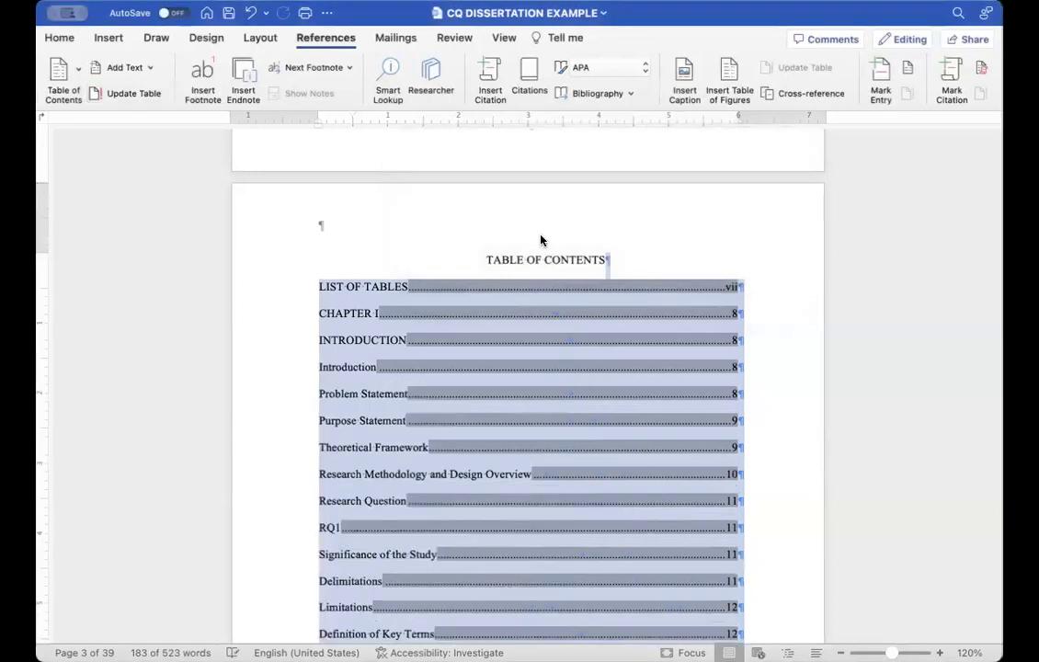
- Open the Custom Table of Contents settings: From template format, 3 levels, dotted tab leader
left_click(75, 71)
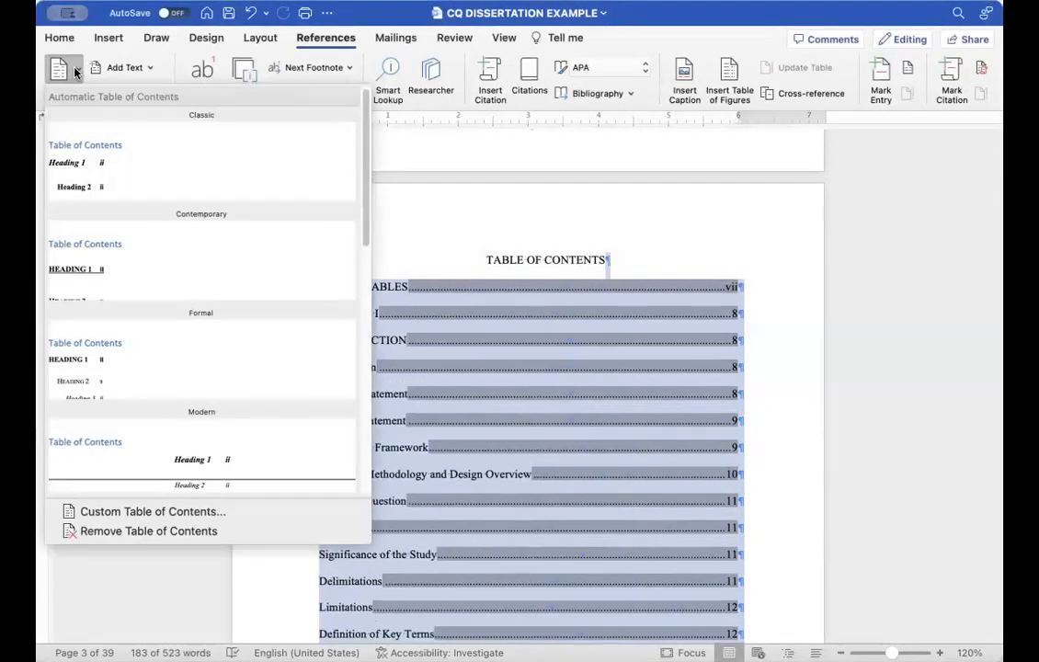
left_click(207, 518)
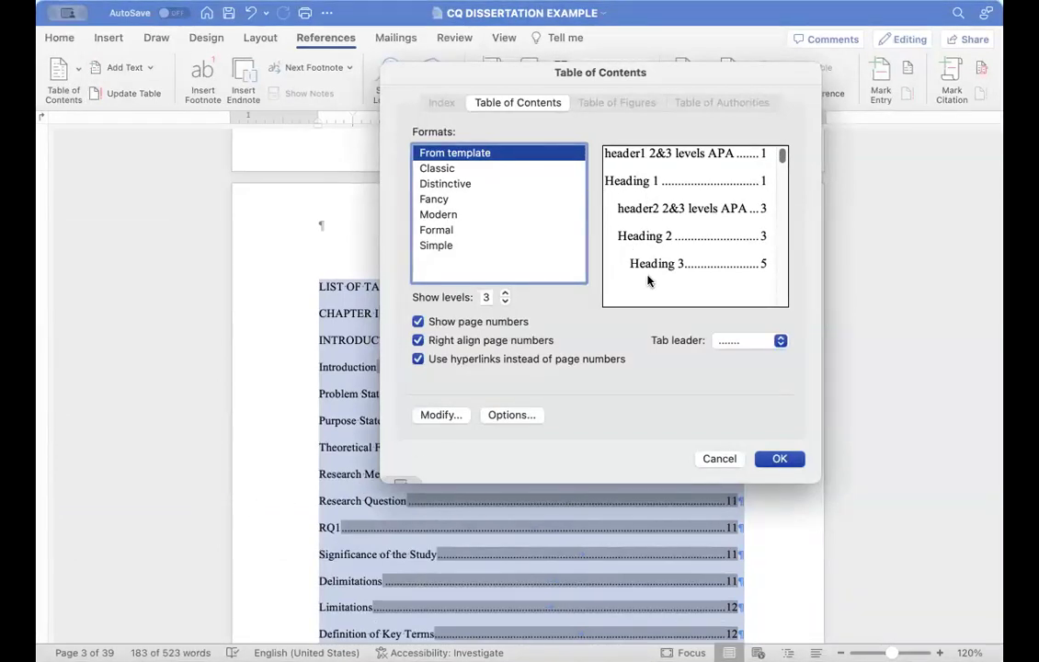
- Compare the TOC 1 through TOC 4 style definitions in the Style list, ending on TOC 1
left_click(442, 415)
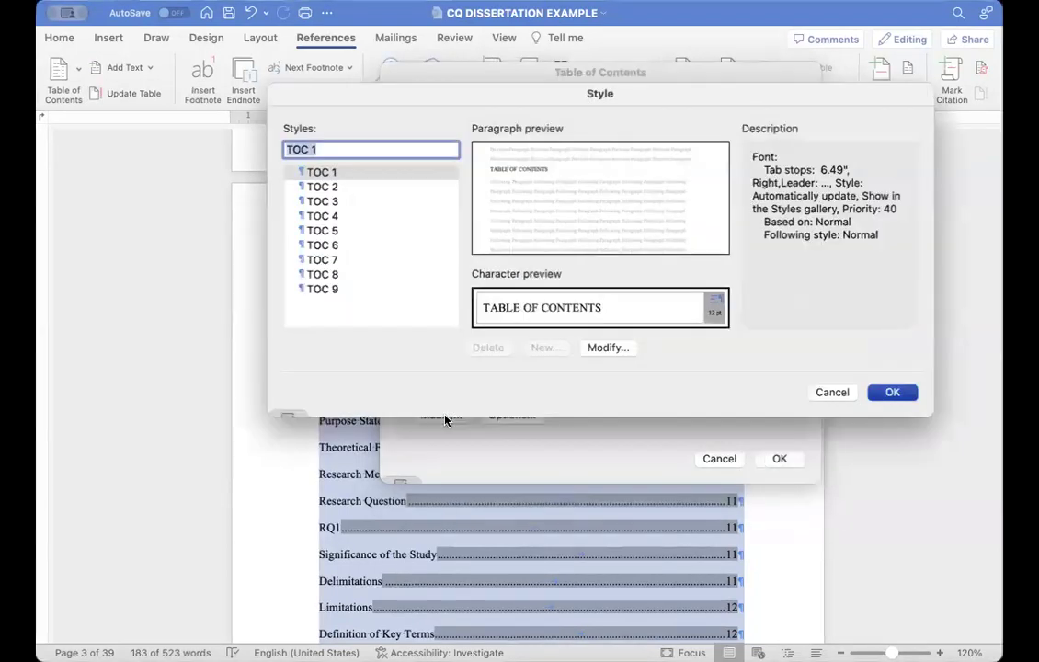
left_click(347, 187)
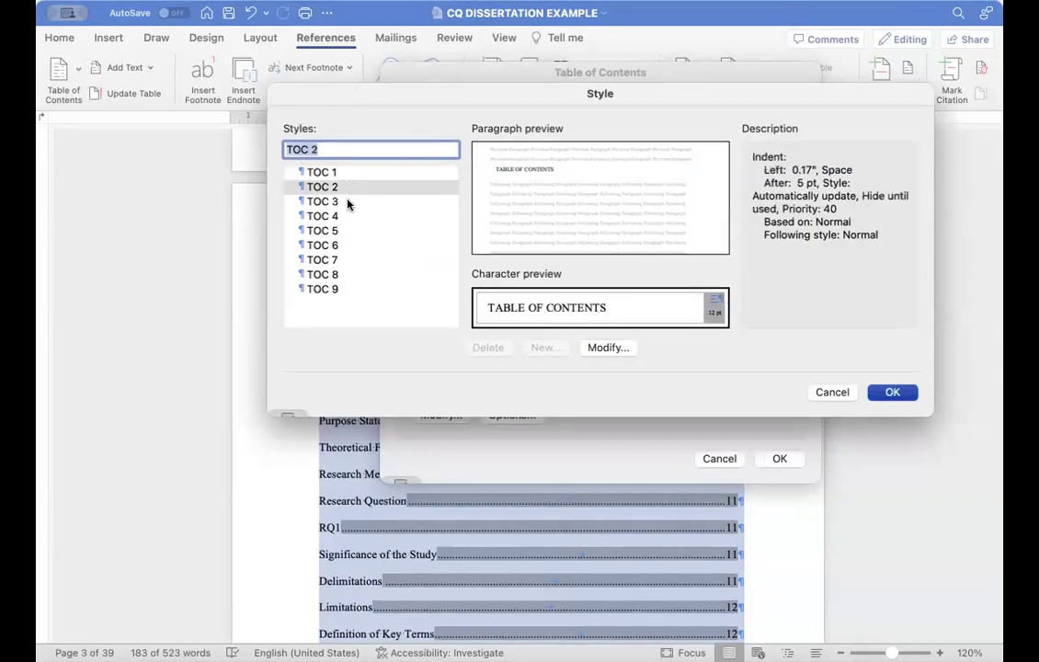
left_click(347, 202)
left_click(348, 186)
left_click(347, 173)
left_click(347, 206)
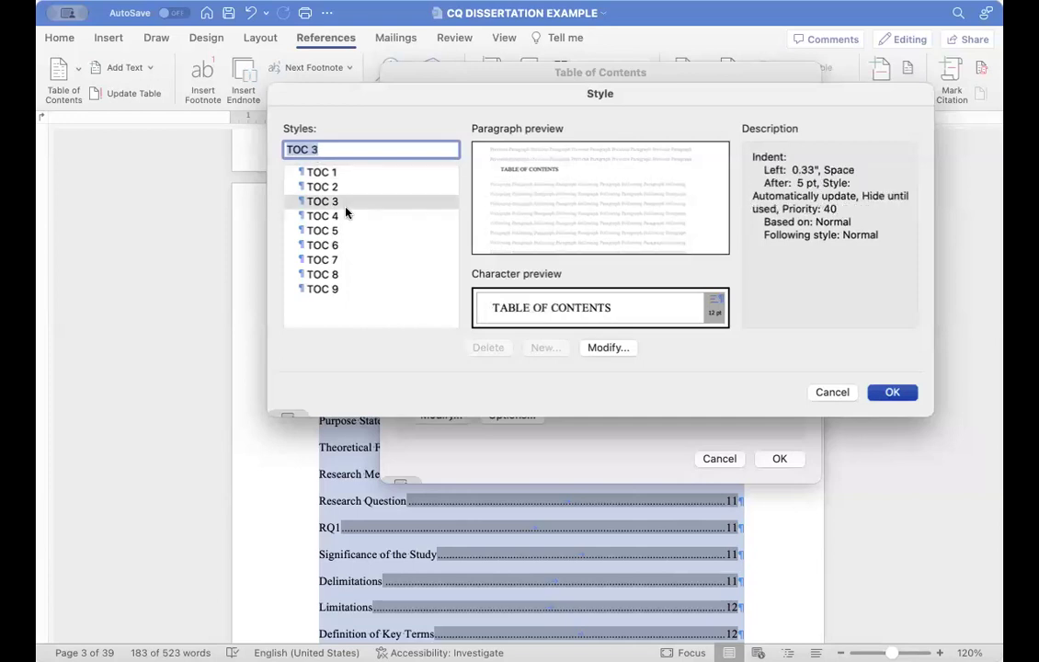
left_click(347, 218)
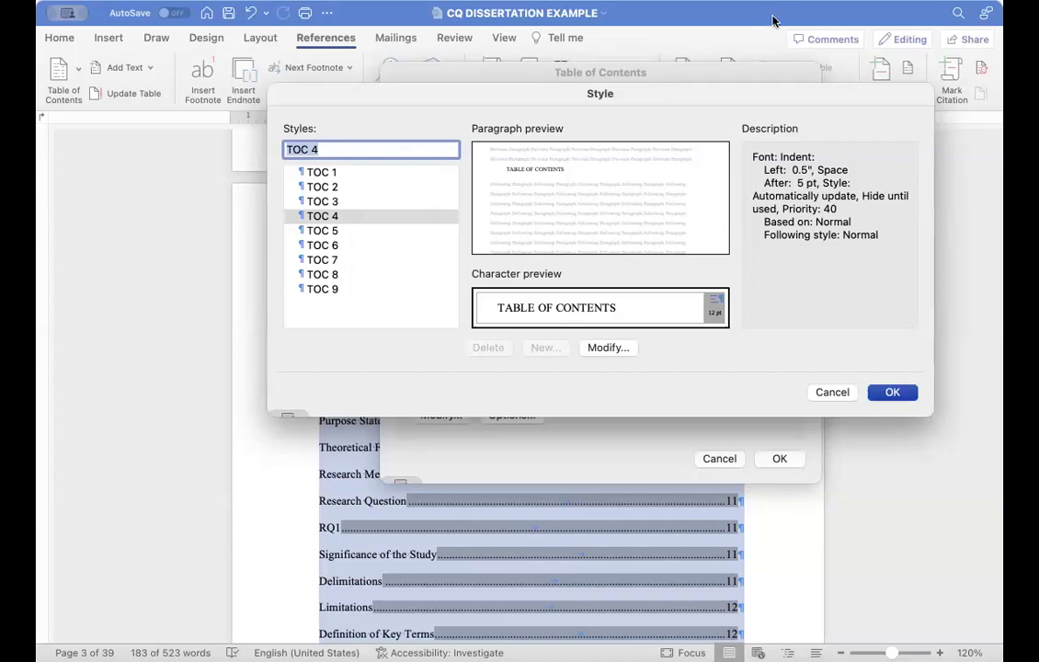
left_click(373, 175)
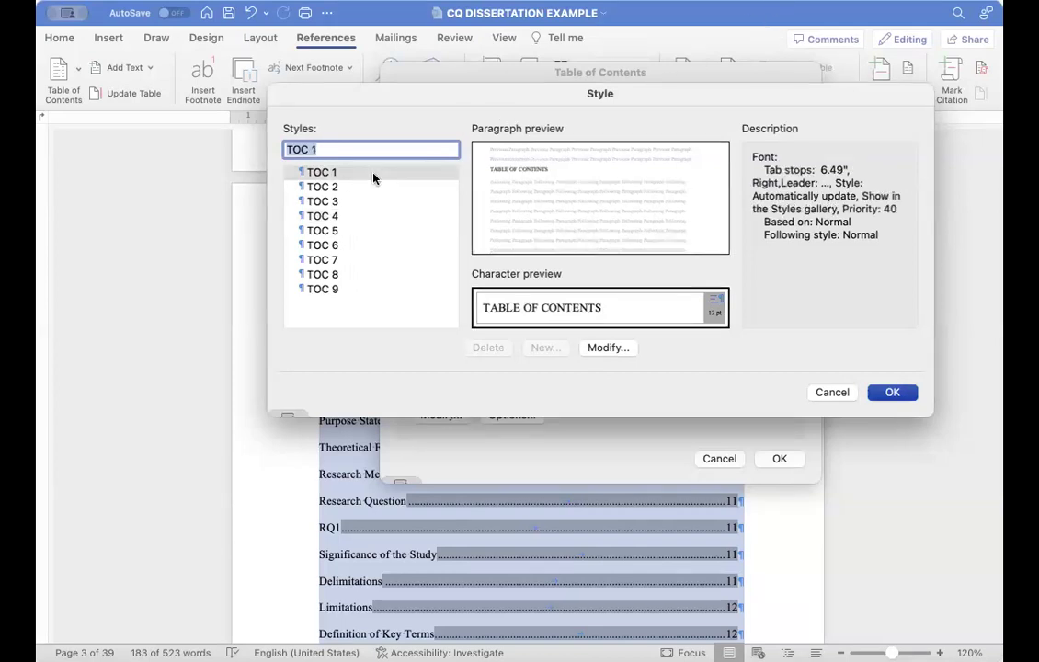
- Confirm TOC 1's paragraph settings at 0" left indent with Double line spacing
left_click(607, 348)
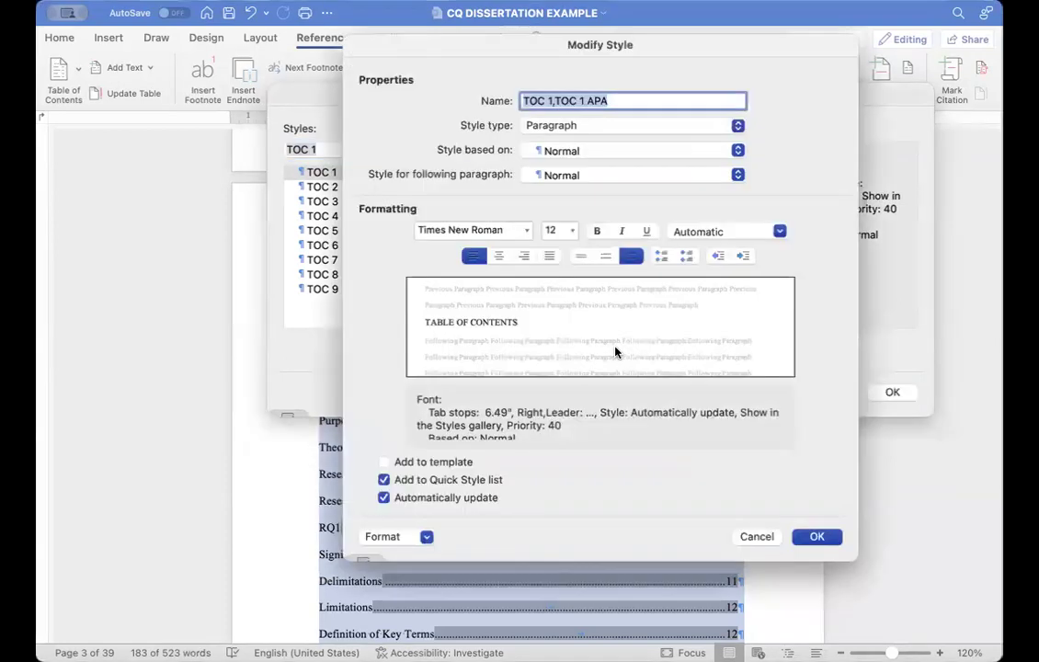
left_click(397, 541)
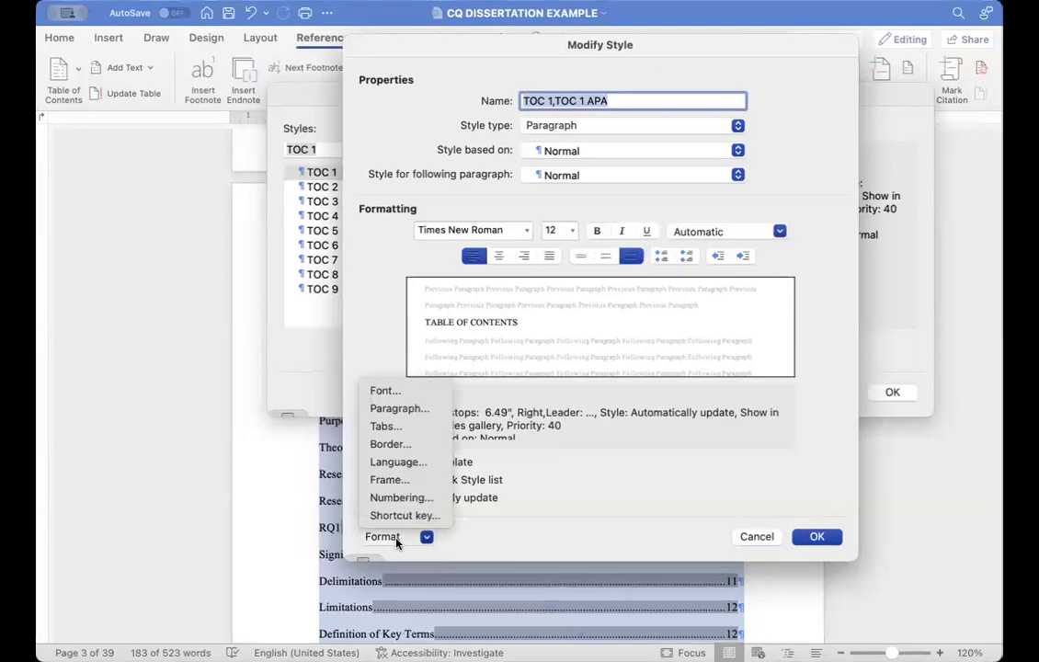
left_click(399, 408)
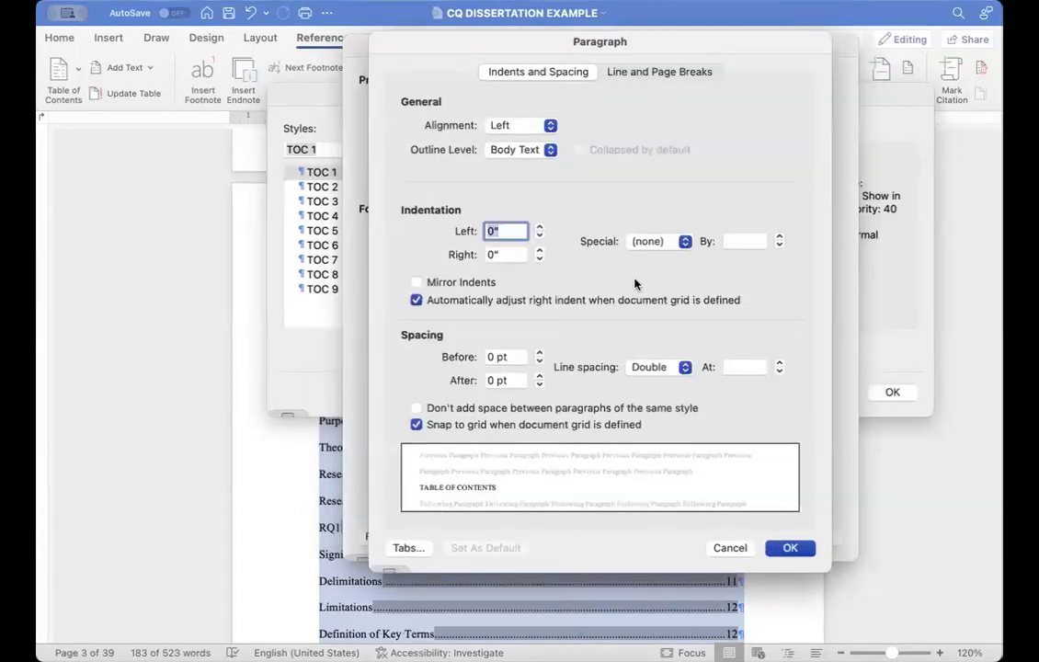
left_click(655, 367)
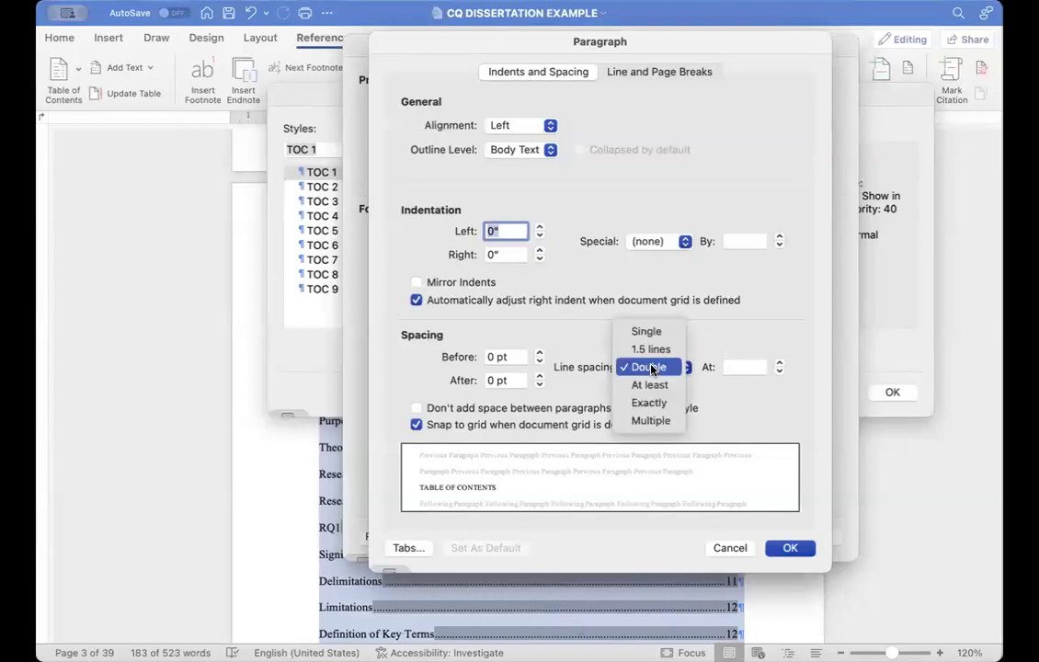
left_click(671, 367)
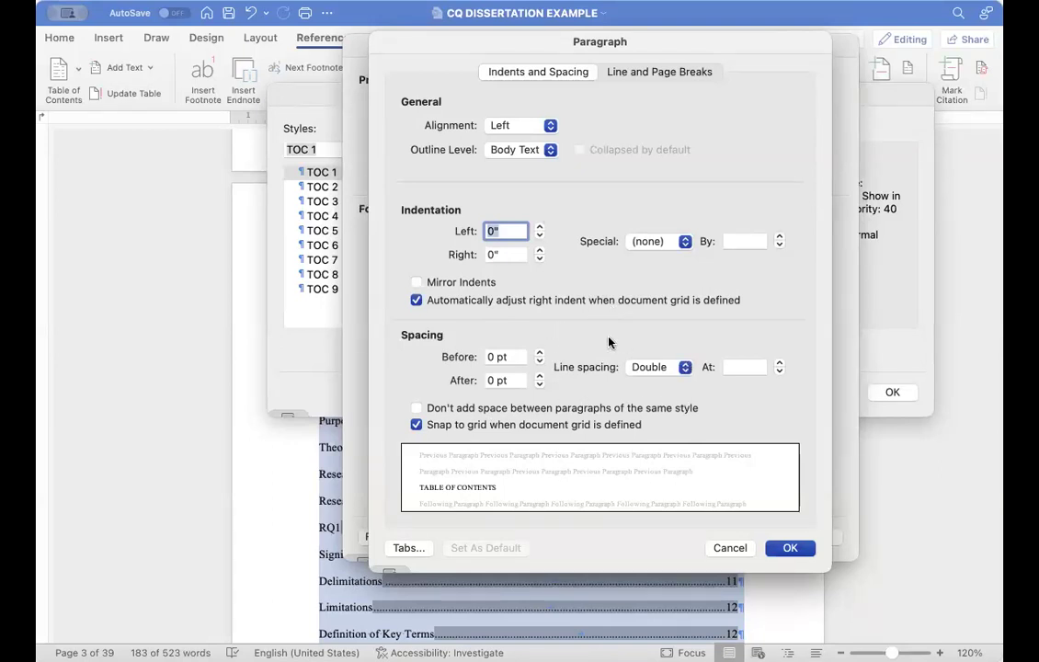
left_click(800, 550)
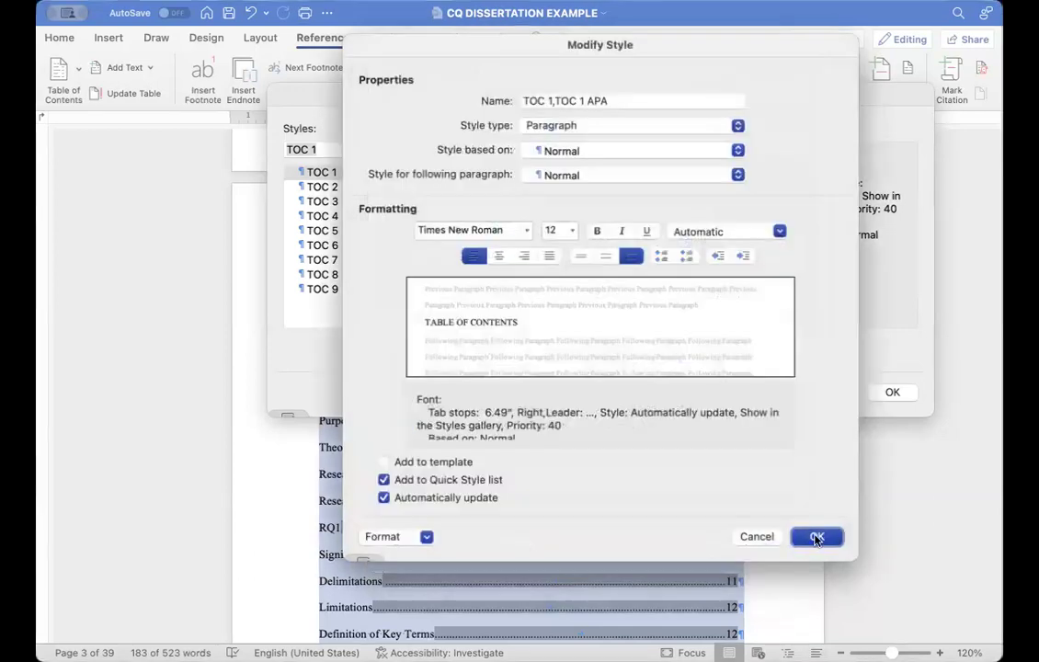
left_click(802, 536)
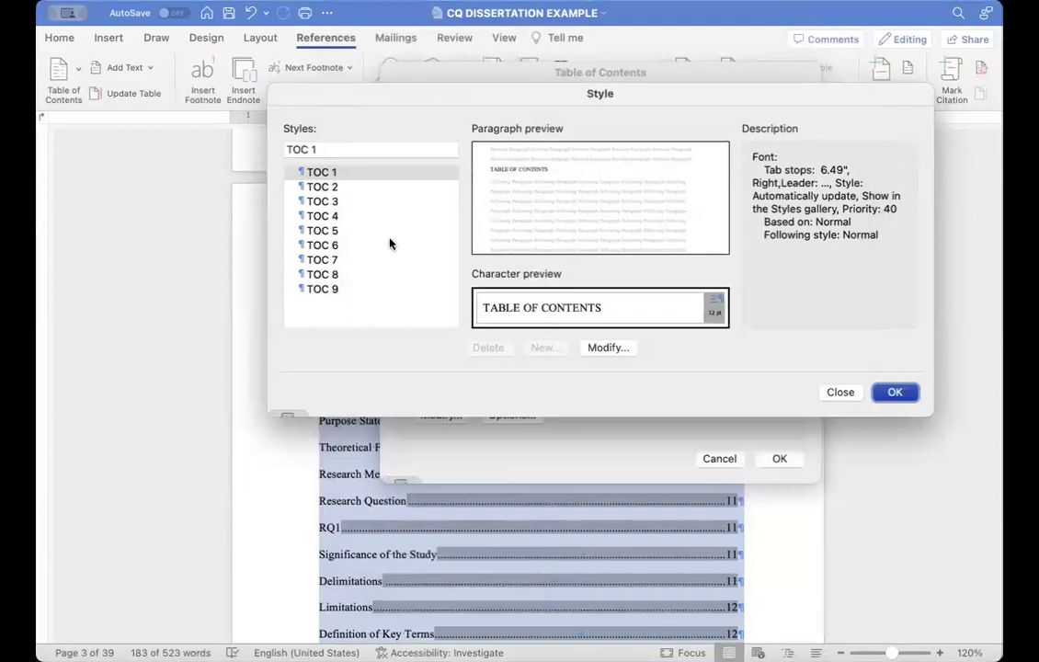
left_click(357, 187)
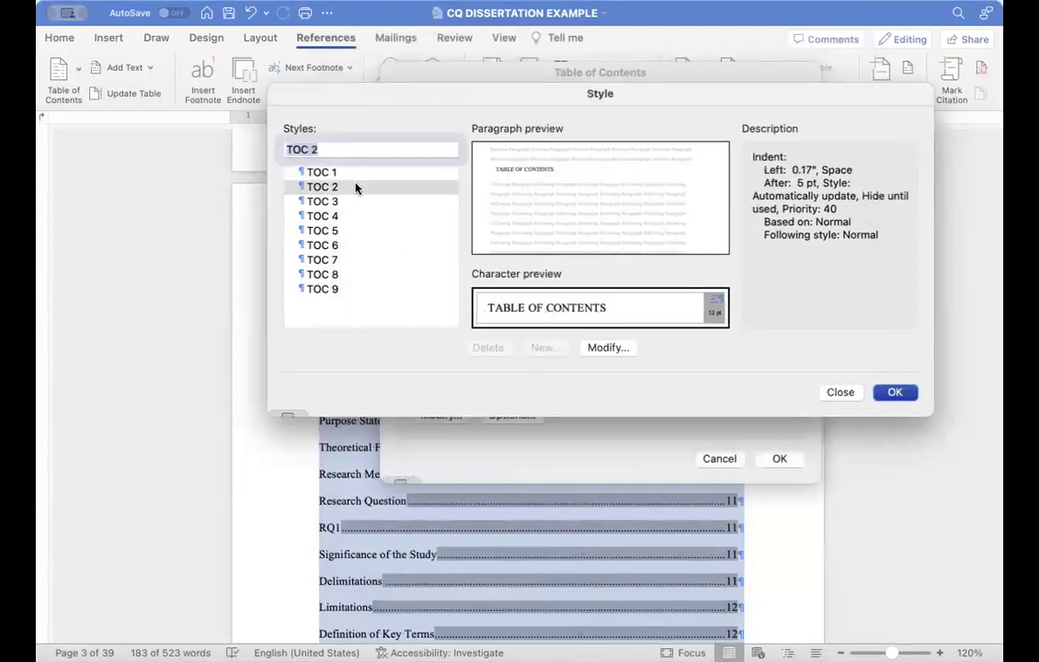
left_click(607, 347)
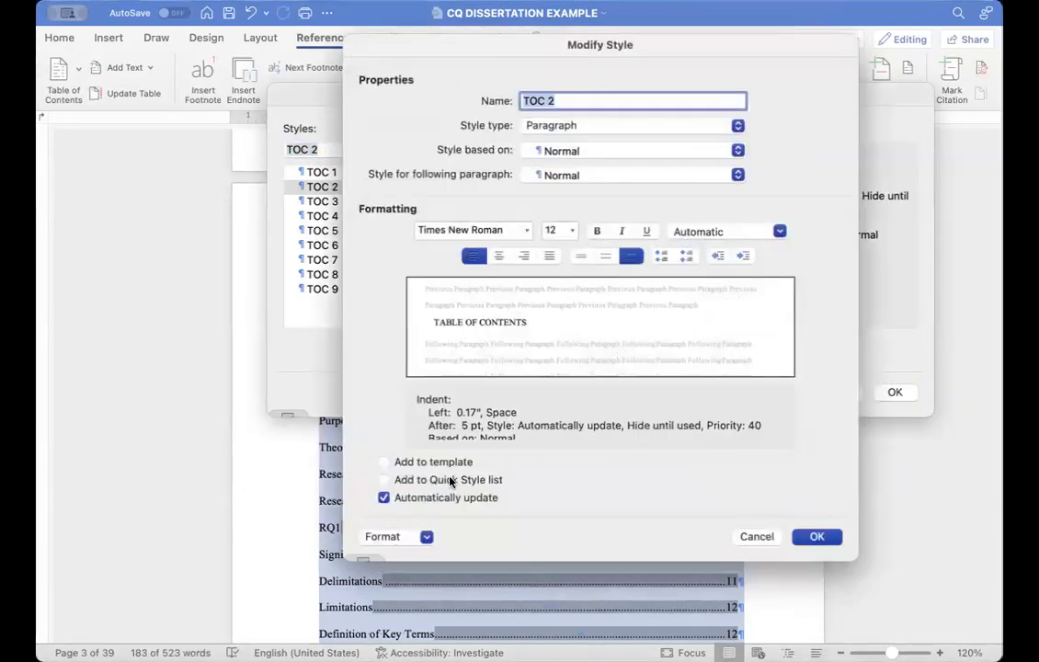
left_click(400, 538)
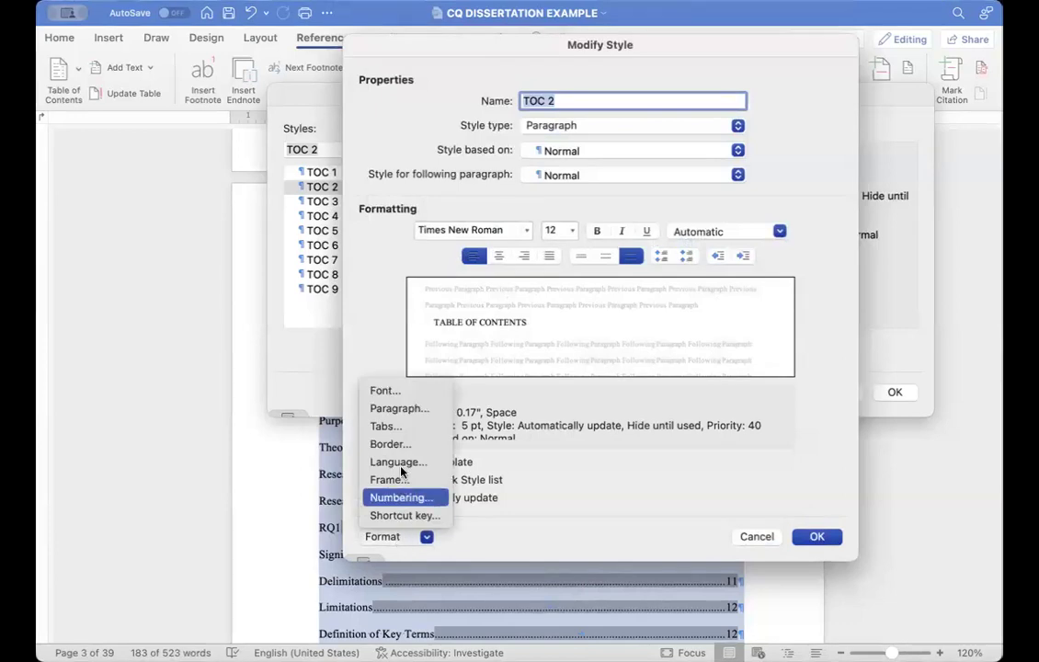
left_click(399, 410)
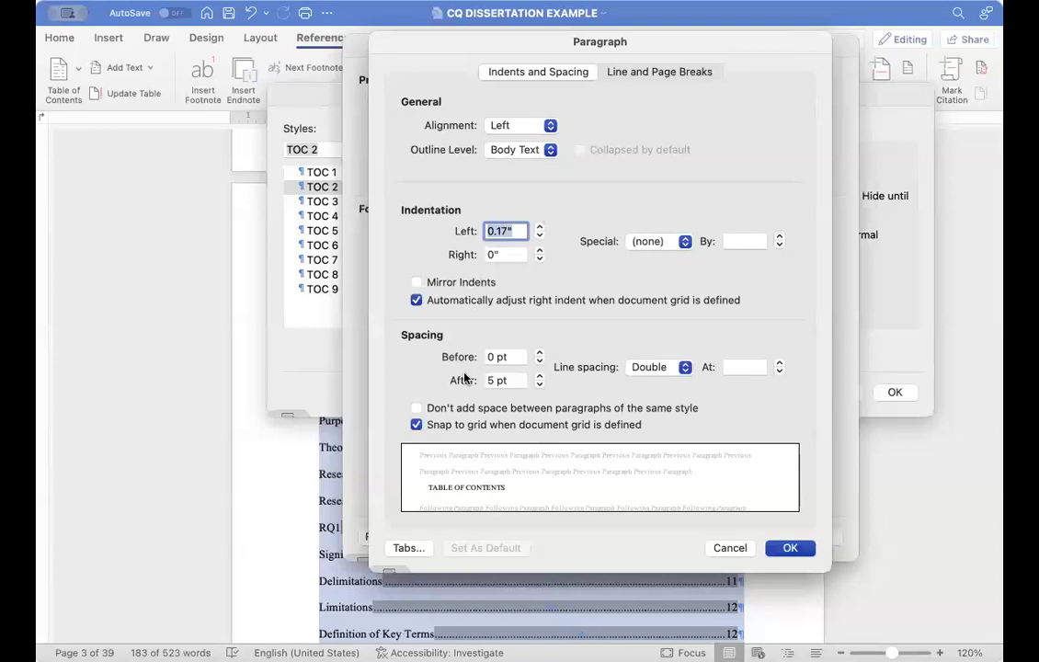
left_click(649, 367)
left_click(647, 337)
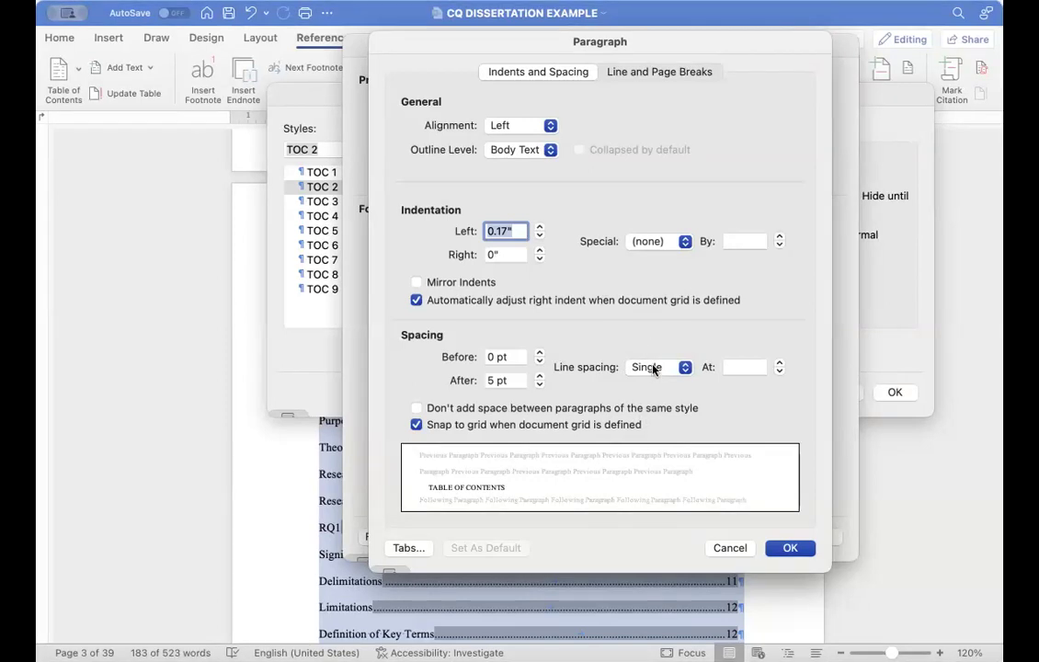
left_click(654, 369)
left_click(660, 402)
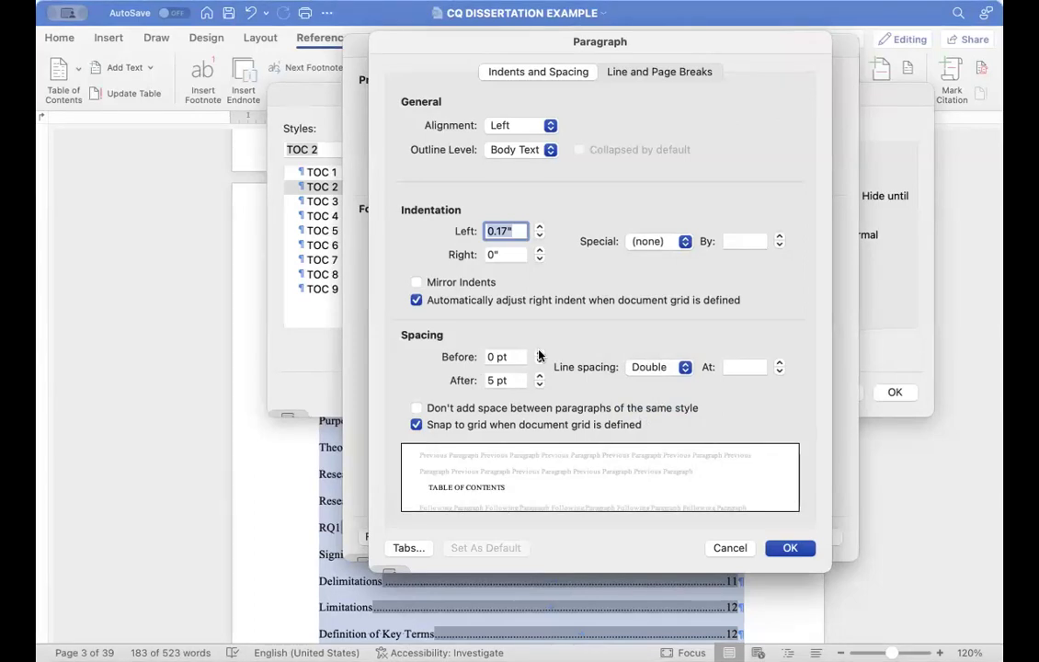
left_click(729, 549)
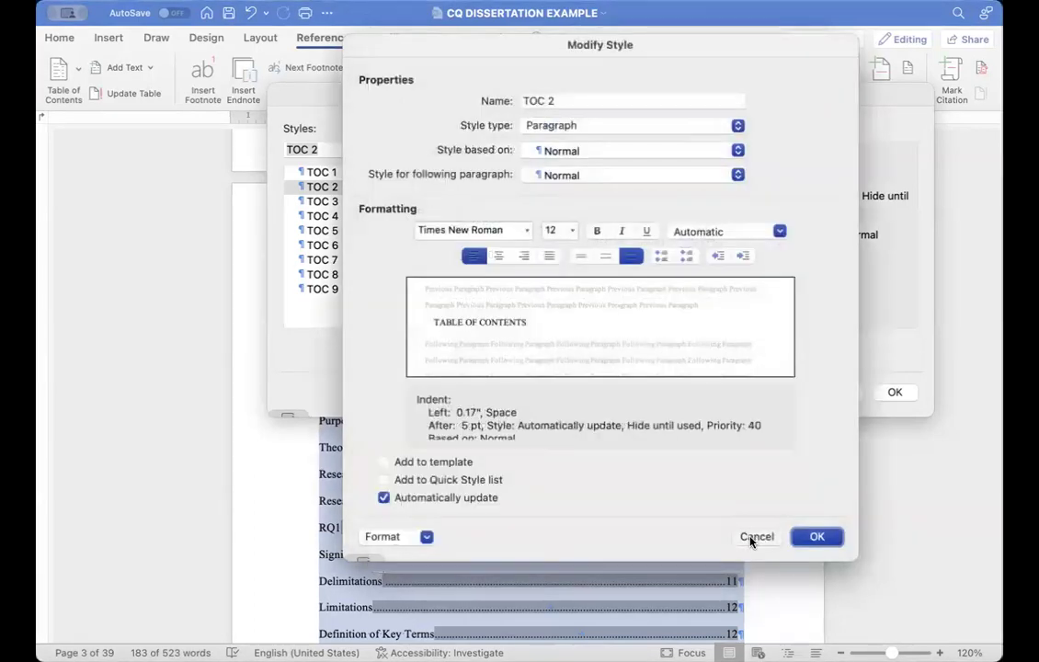
left_click(751, 542)
left_click(373, 202)
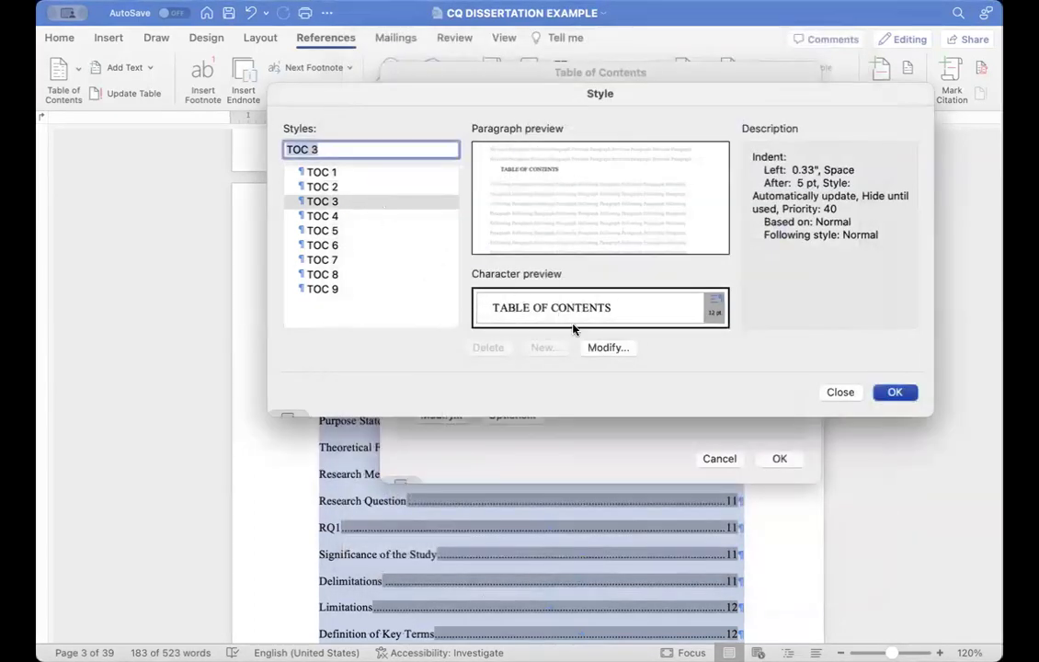
- Give the TOC 3 style Single line spacing and 5 pt spacing after, keeping its 0.33" indent
left_click(606, 347)
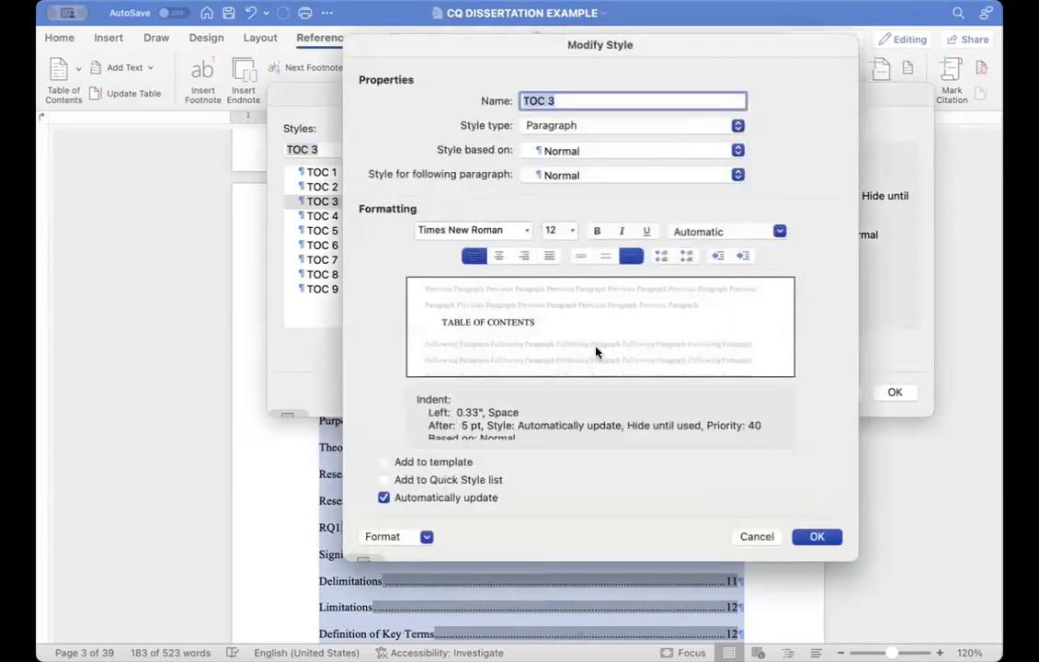
left_click(400, 537)
left_click(397, 408)
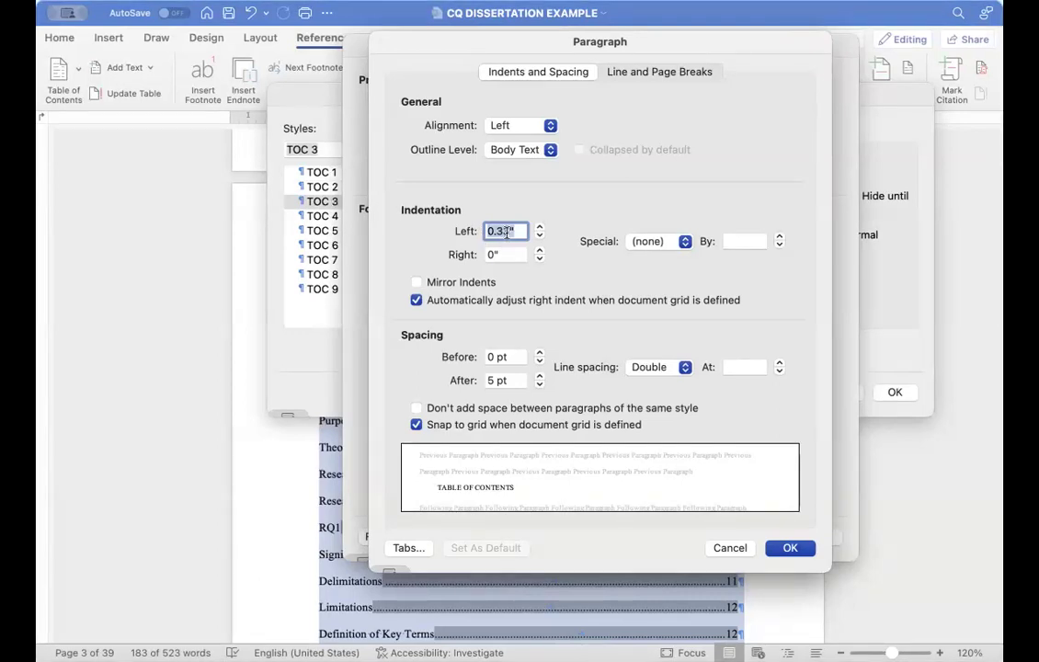
left_click(492, 380)
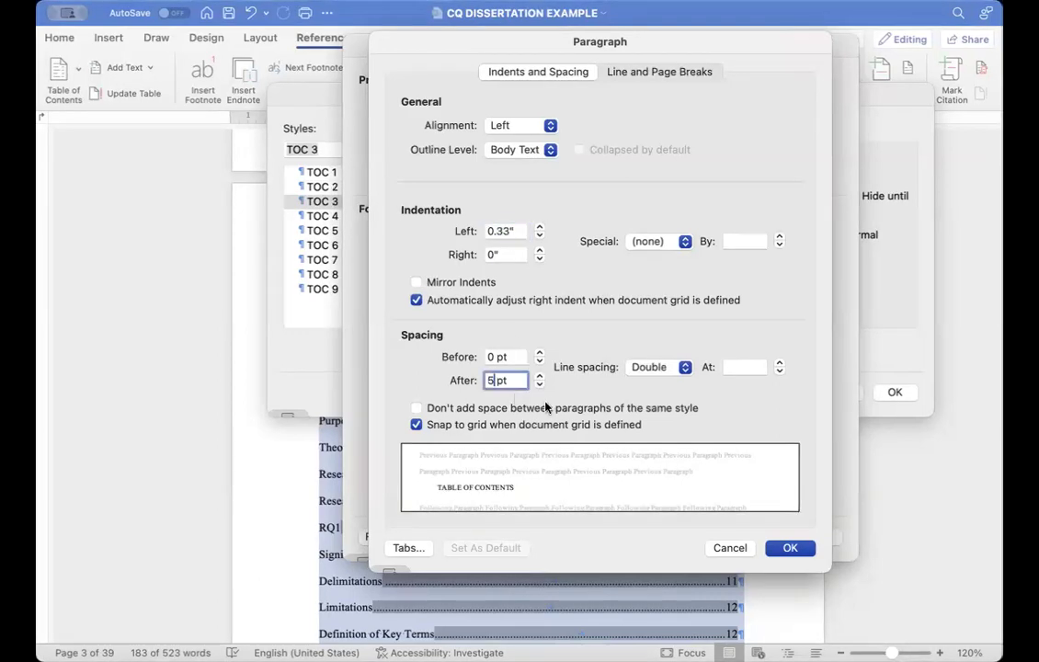
key("BackSpace")
type("6")
key("BackSpace")
type("6")
key("BackSpace")
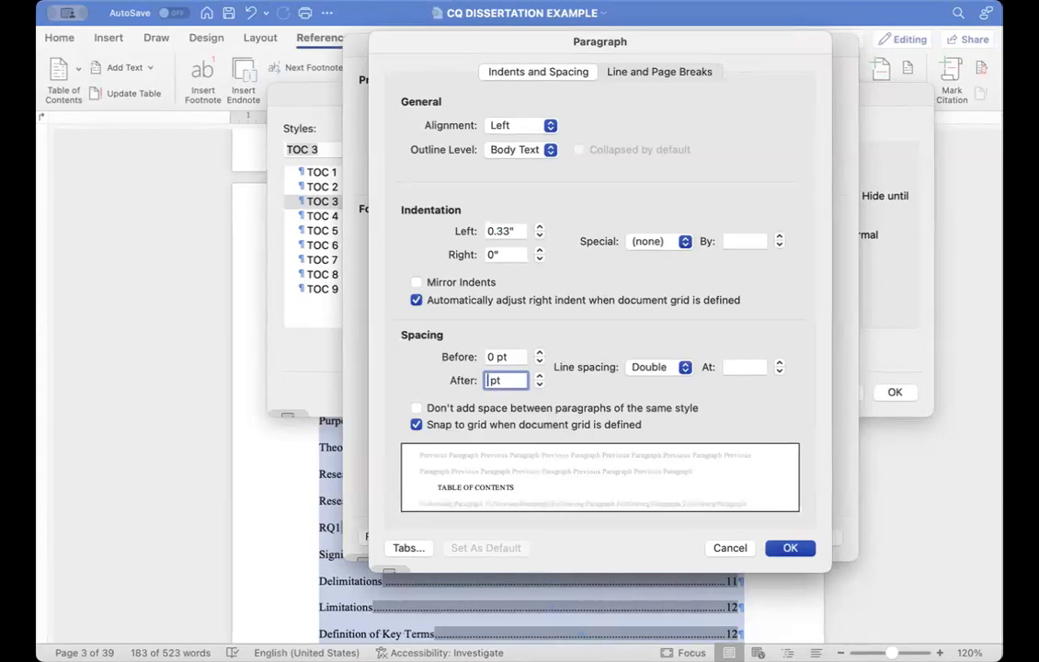
type("5")
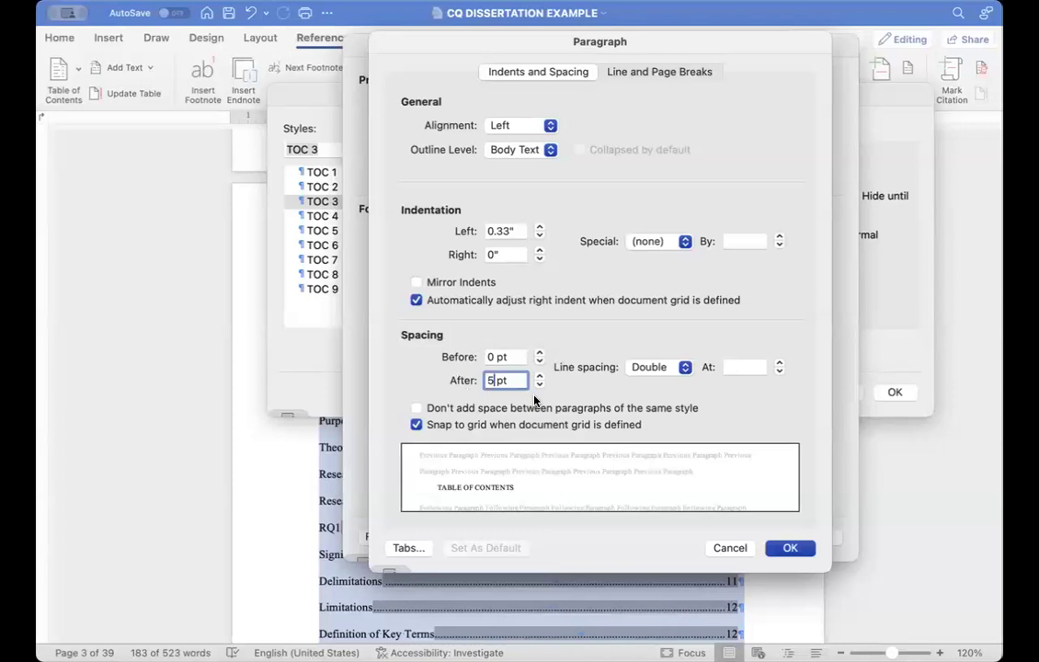
left_click(658, 367)
left_click(648, 332)
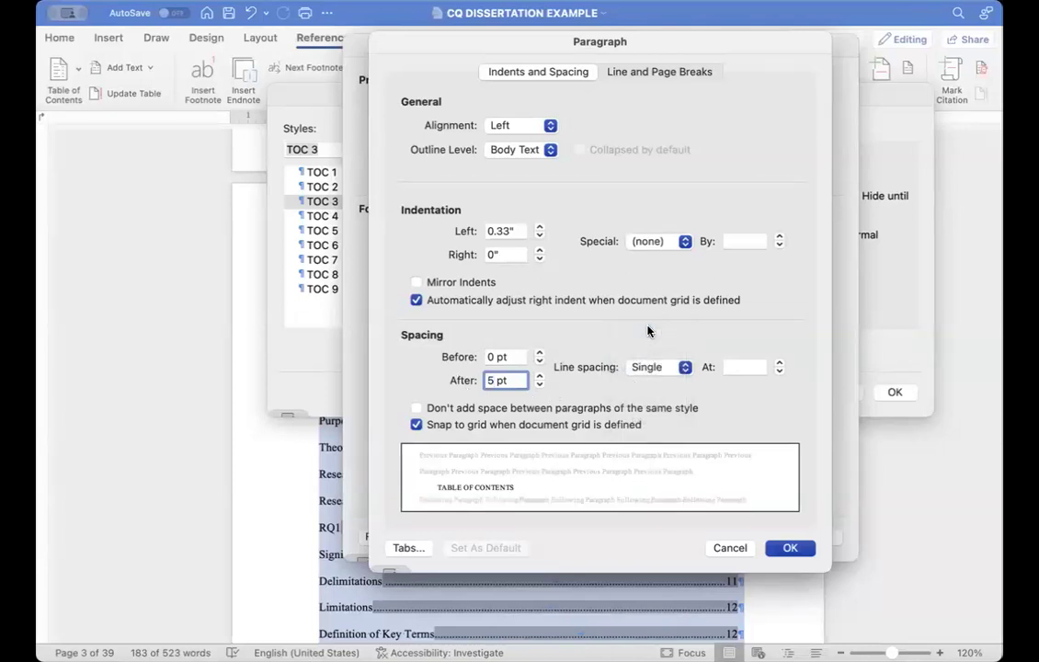
left_click(789, 549)
- Save TOC 3, then set the TOC 2 style to Single line spacing
left_click(815, 536)
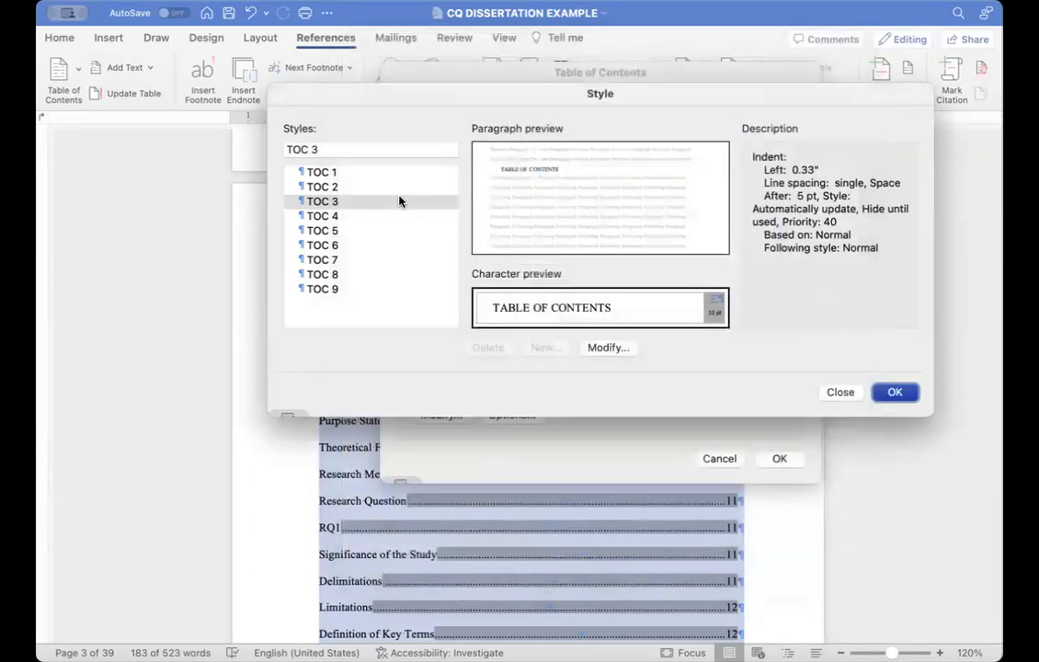
left_click(397, 186)
left_click(614, 346)
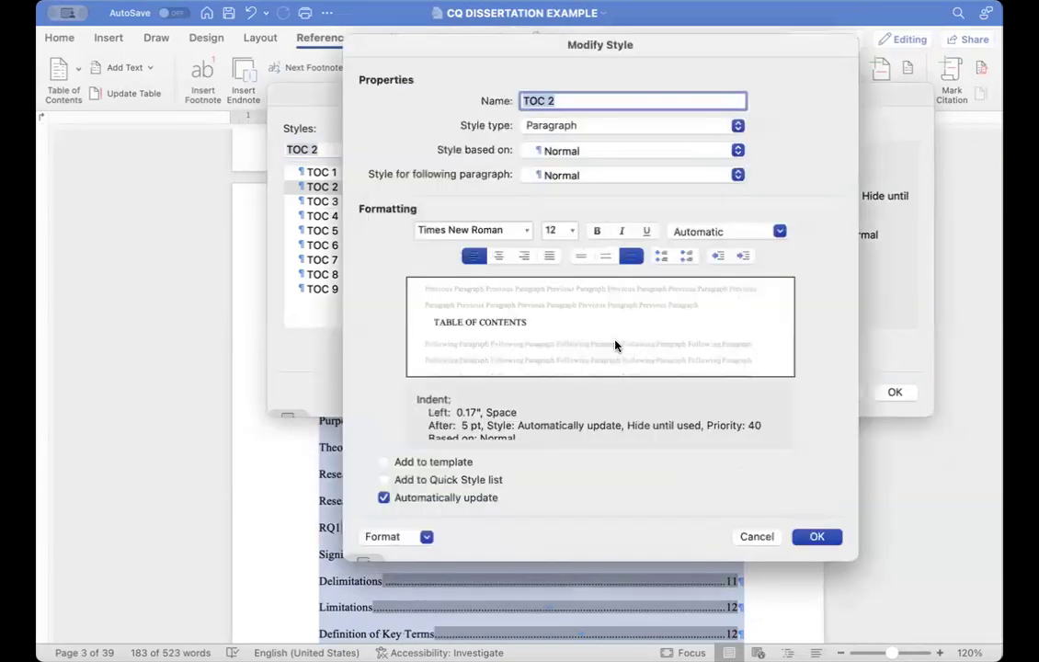
left_click(393, 536)
left_click(402, 406)
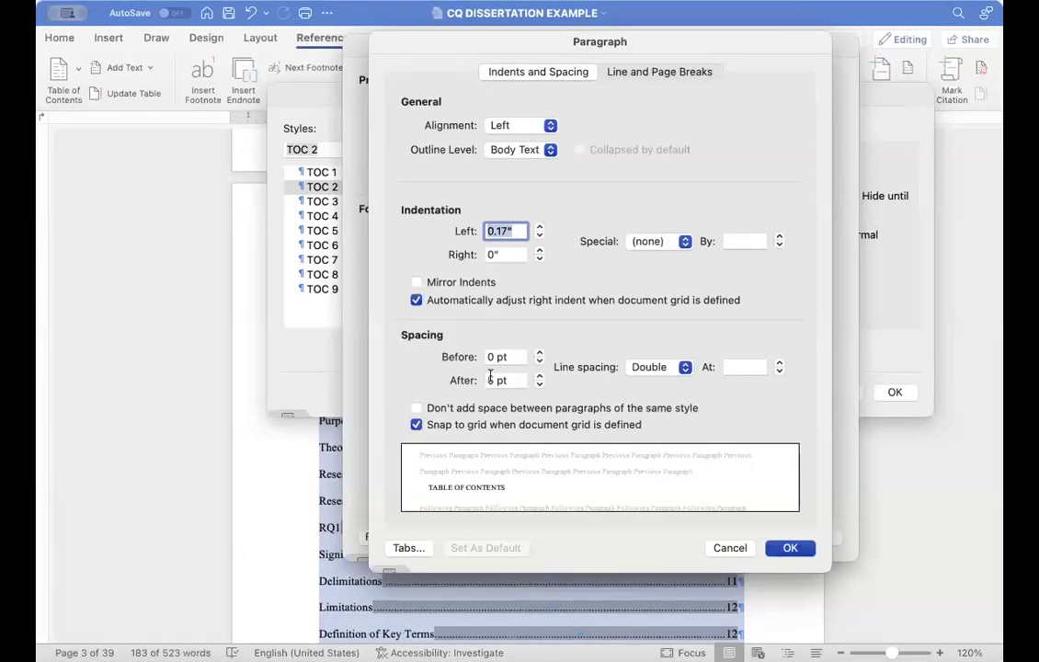
left_click(648, 367)
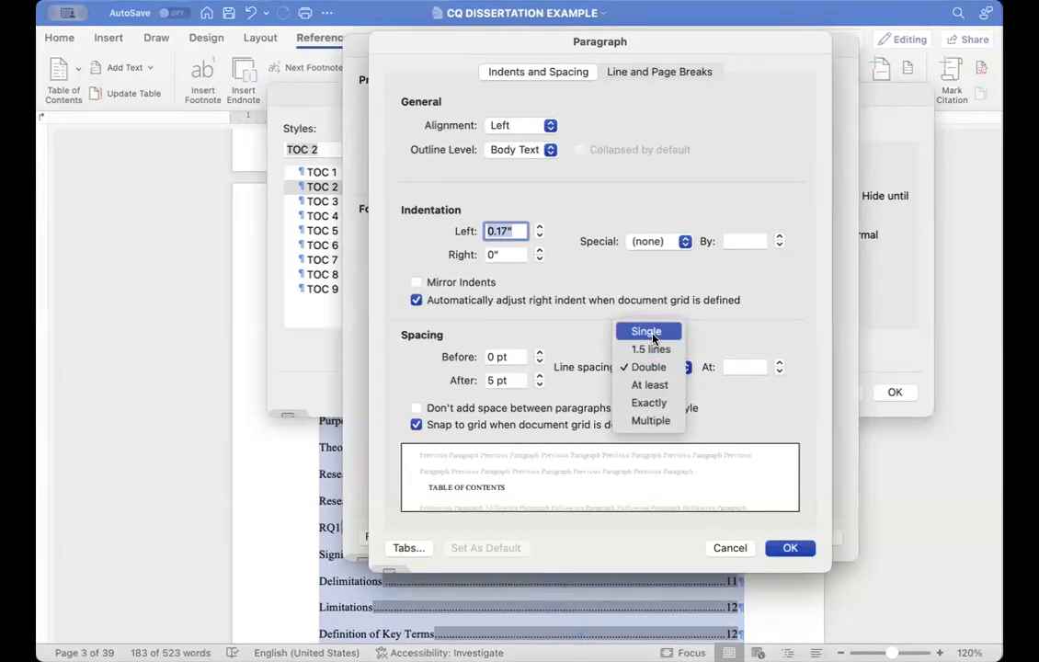
left_click(654, 339)
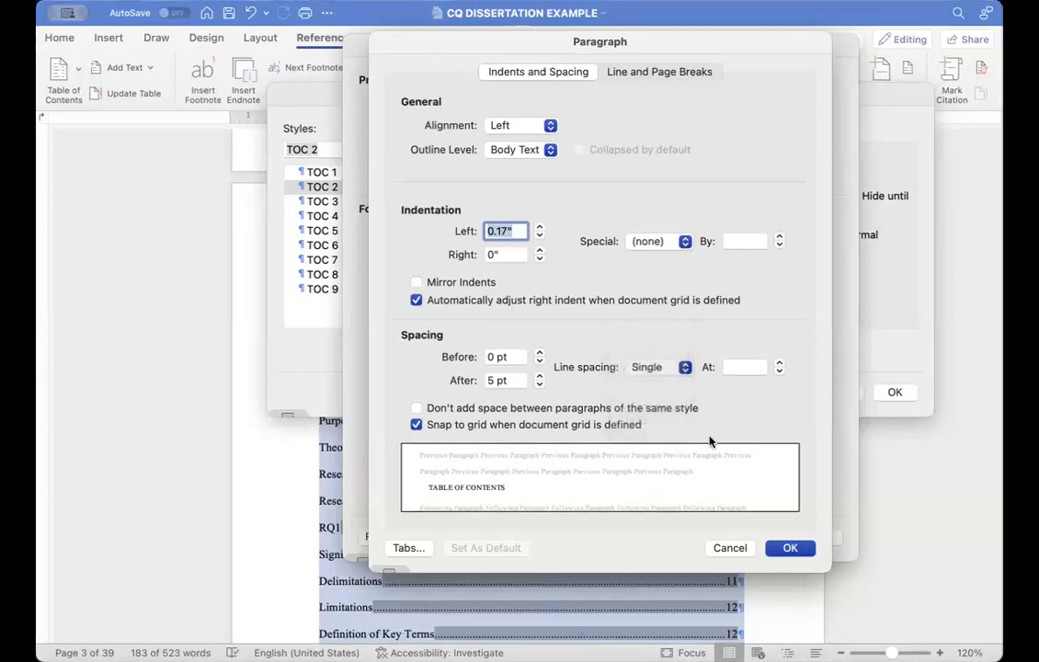
left_click(790, 547)
left_click(817, 536)
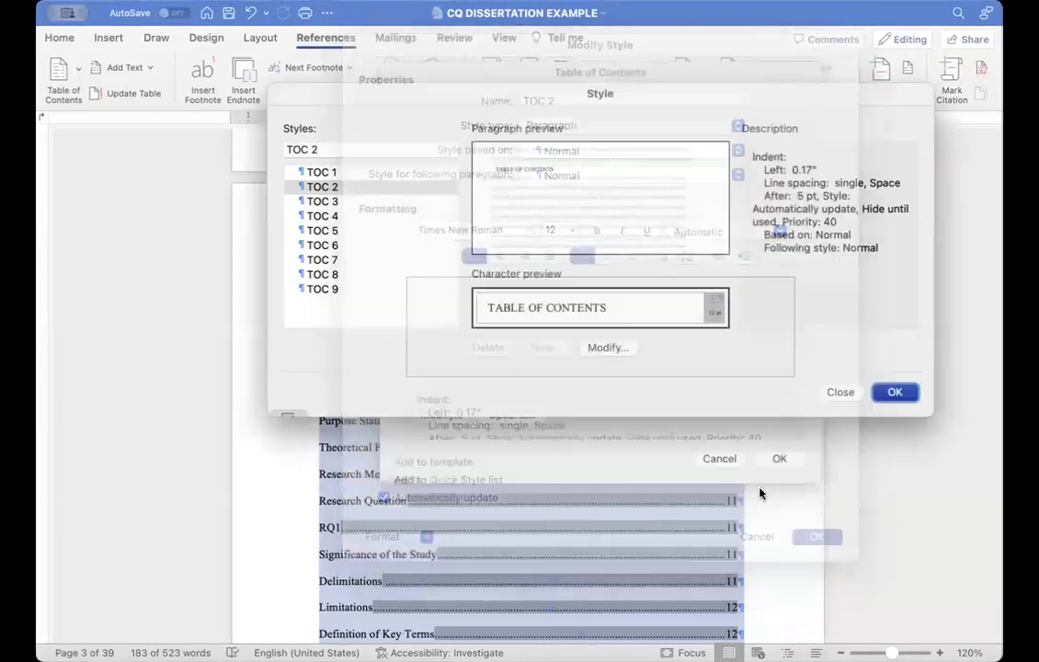
- Review TOC 1's paragraph settings without changes and save the style
left_click(361, 172)
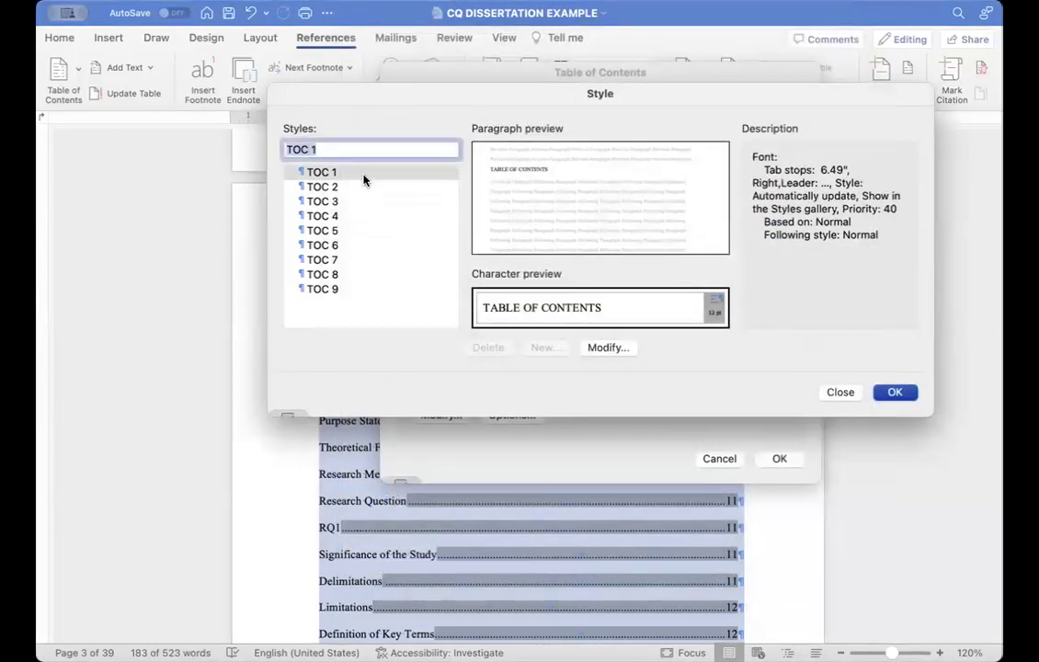
left_click(611, 347)
left_click(396, 536)
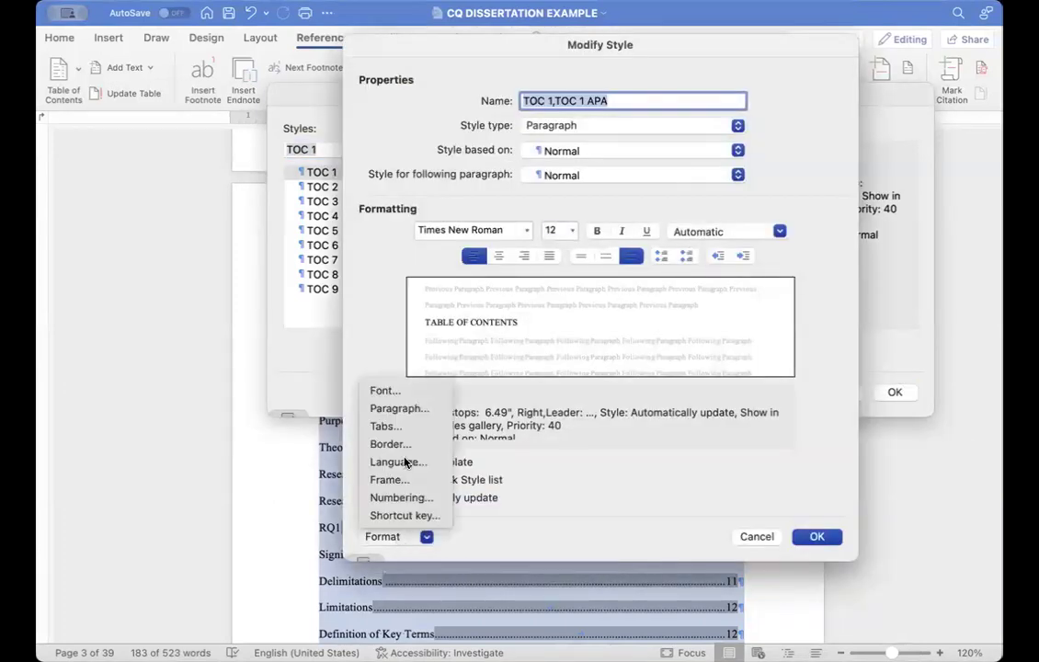
left_click(398, 409)
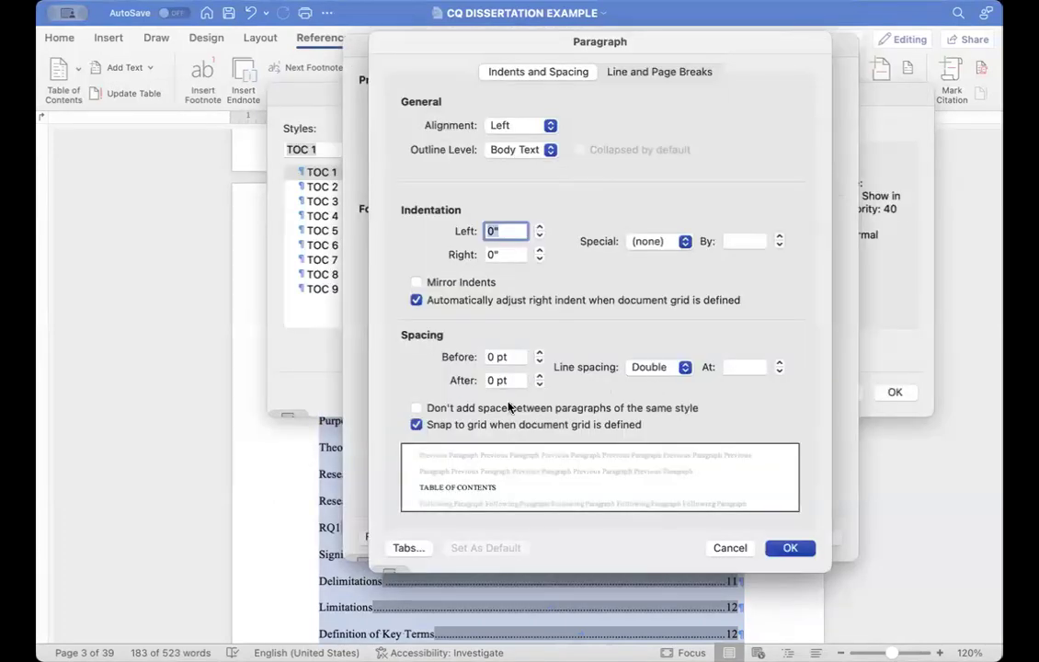
left_click(793, 548)
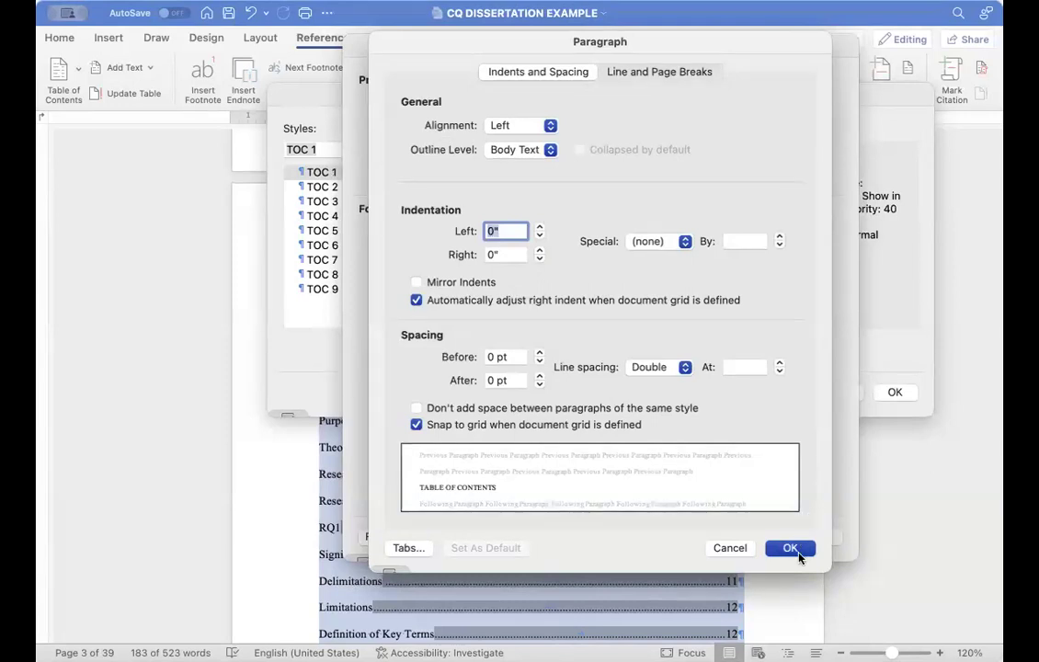
left_click(818, 537)
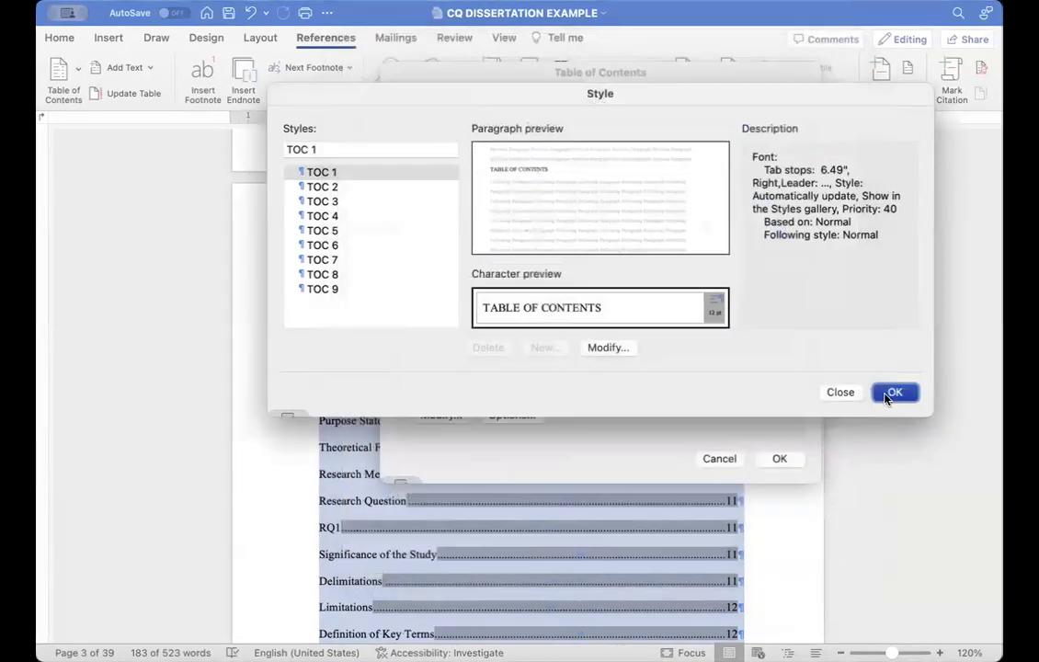
- Apply the restyled TOC settings, replacing the existing table of contents
left_click(893, 393)
left_click(784, 459)
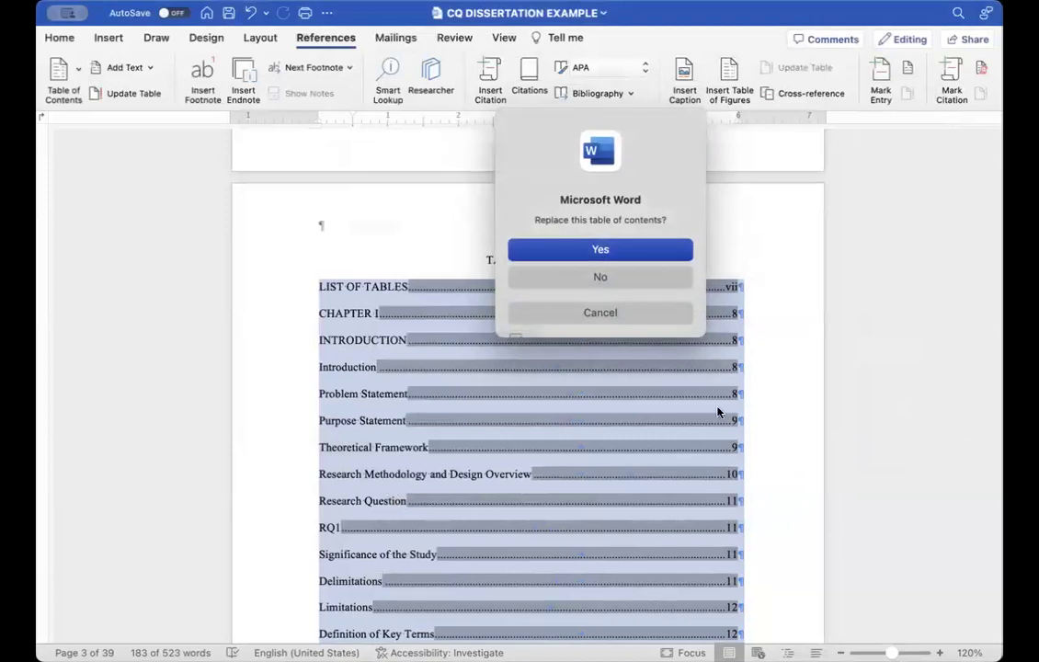
left_click(600, 250)
scroll(618, 255, "down", 15)
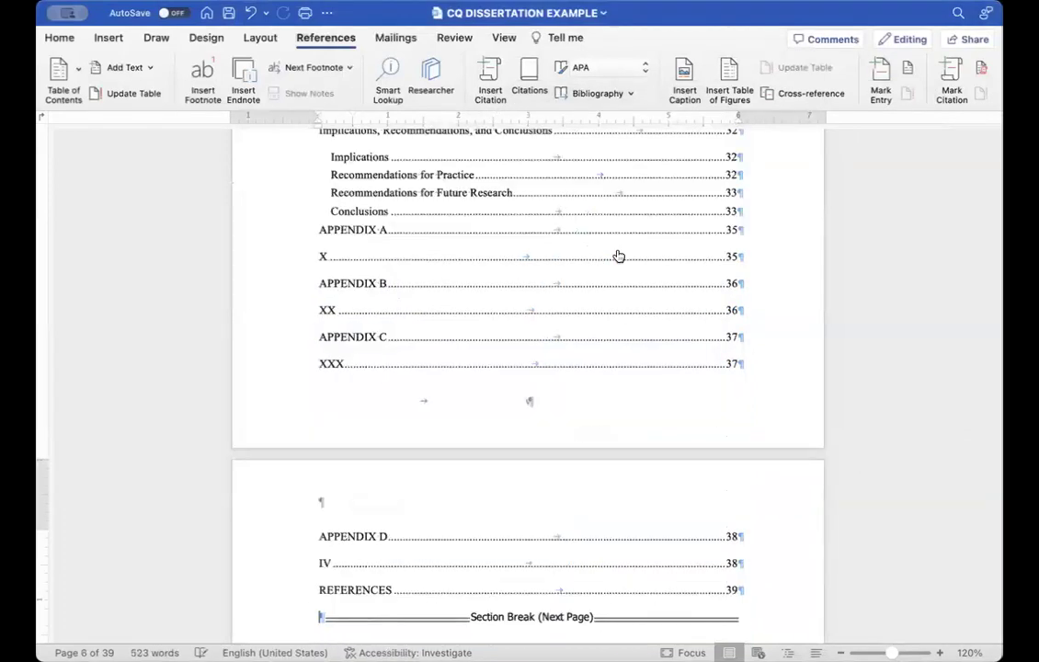
scroll(618, 255, "up", 1)
scroll(618, 255, "up", 3)
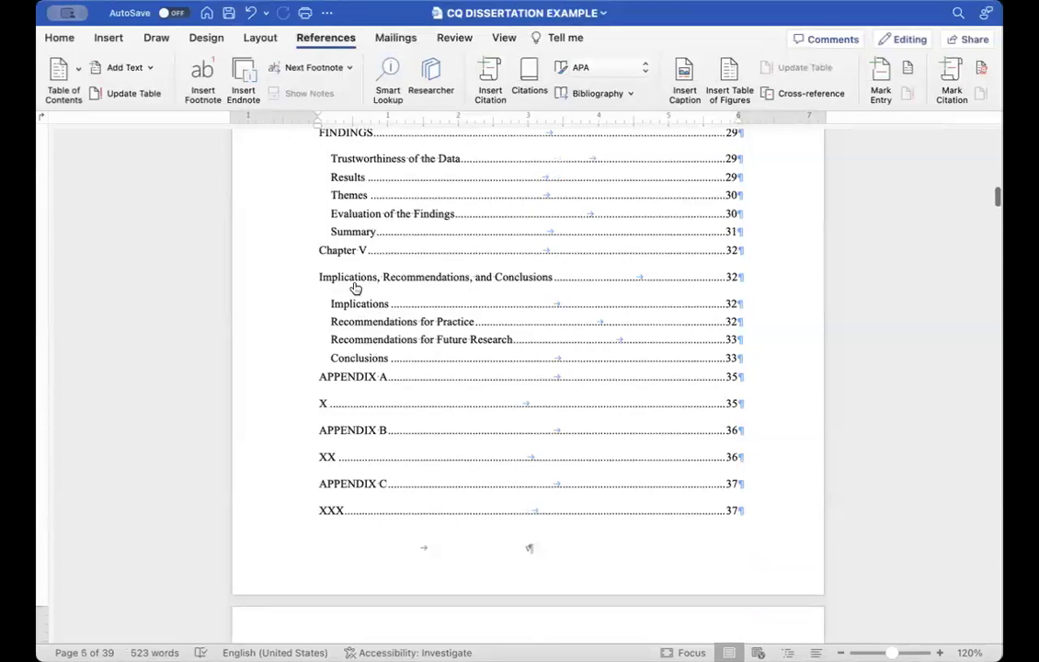
scroll(354, 290, "up", 9)
scroll(352, 290, "up", 18)
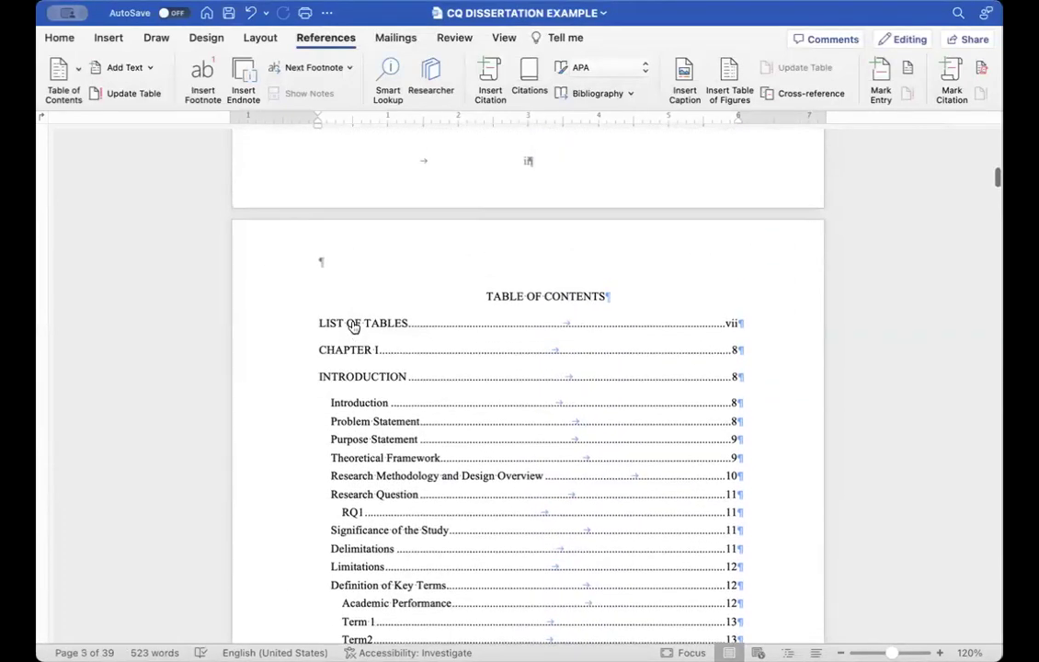
- Test the TOC hyperlinks by following the INTRODUCTION and Themes entries to their headings
left_click(609, 293)
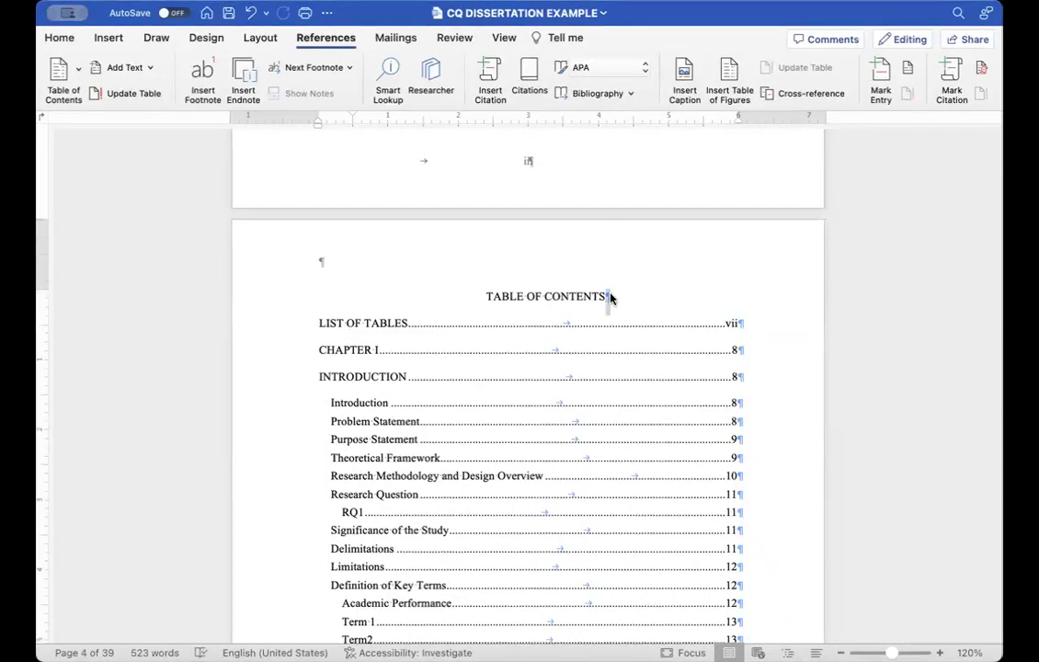
key("shift+super+Down")
key("Left")
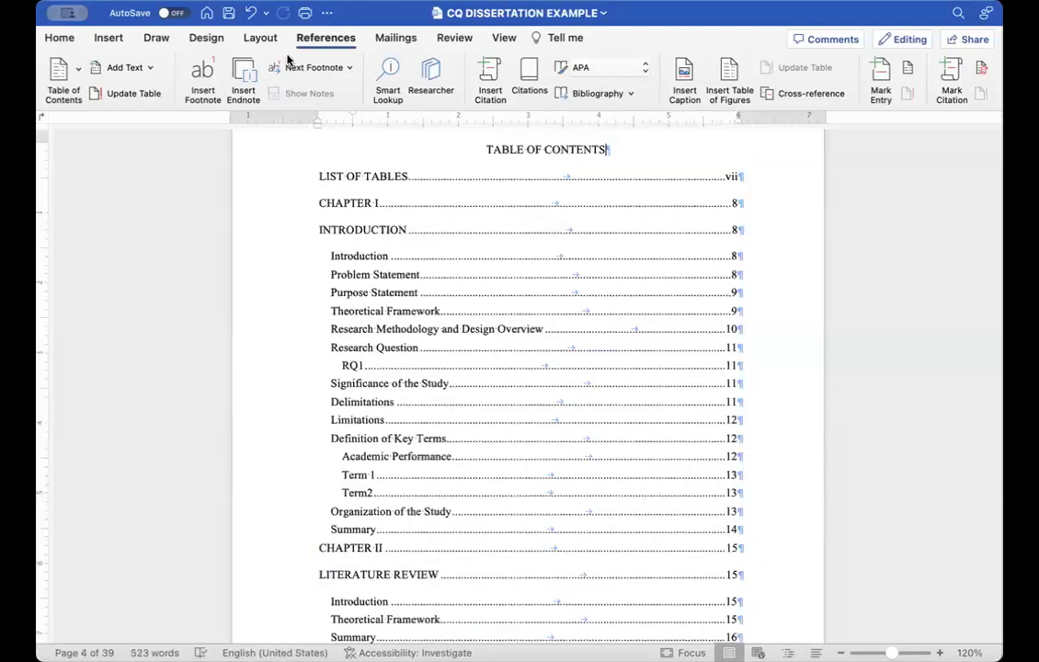
left_click(374, 236, "super")
scroll(373, 233, "up", 20)
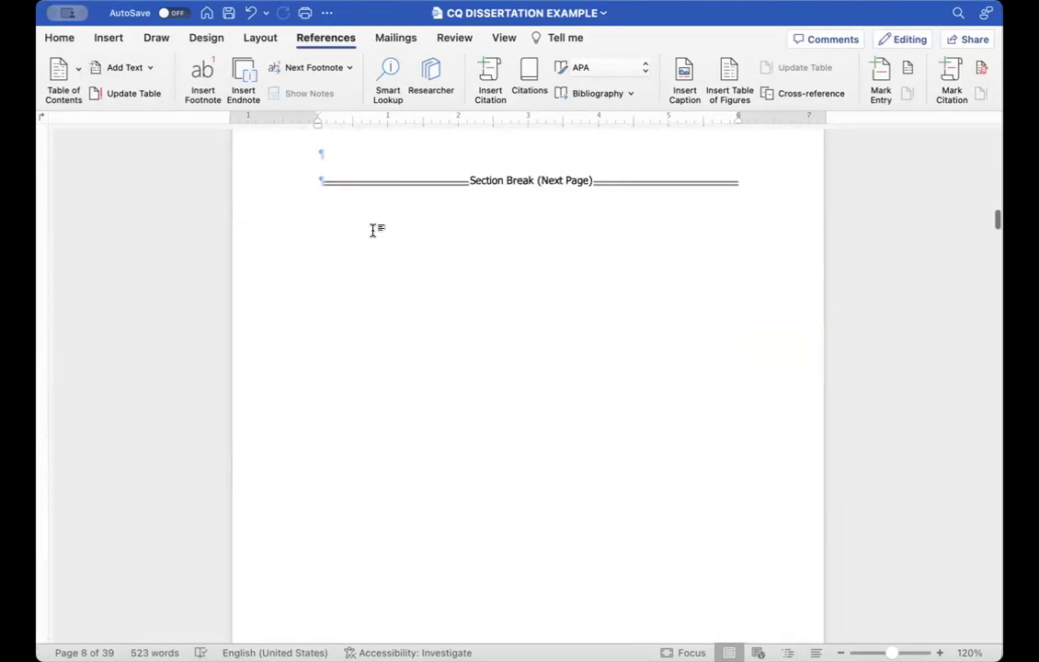
scroll(374, 237, "up", 8)
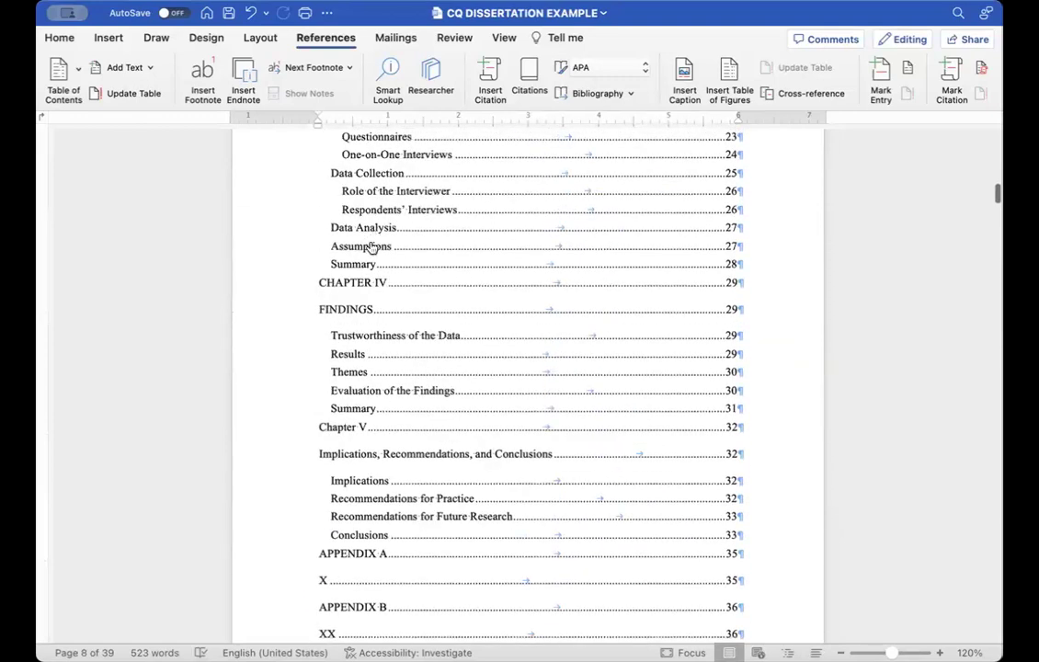
left_click(352, 373, "super")
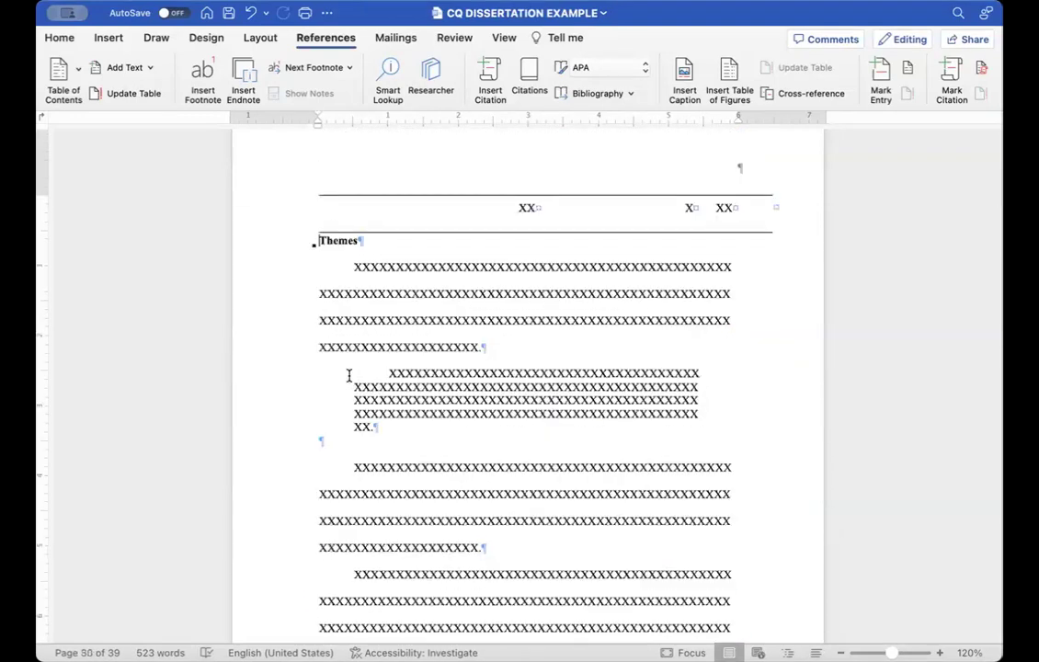